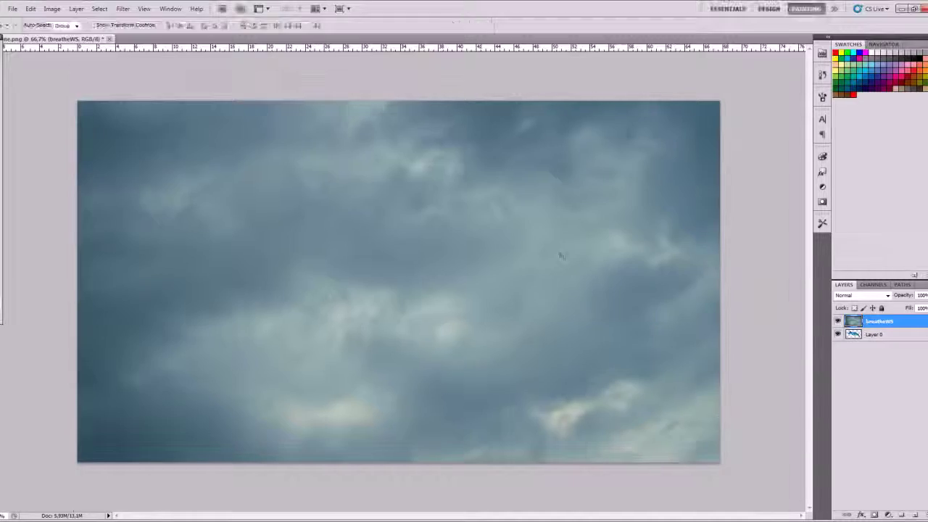
Step: Set the breatheWS cloud layer's blend mode to Screen and darken it with a downward Curves adjustment
click(861, 295)
click(860, 120)
click(76, 9)
key(ctrl+m)
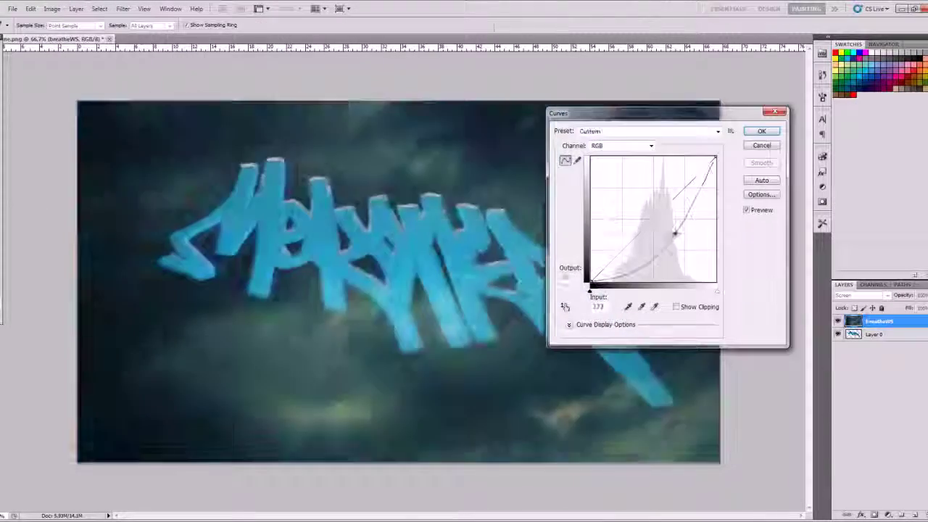
key(Return)
Step: Colorize the breatheWS cloud layer a muted dark blue with Hue/Saturation, lowering its lightness
click(51, 9)
click(52, 8)
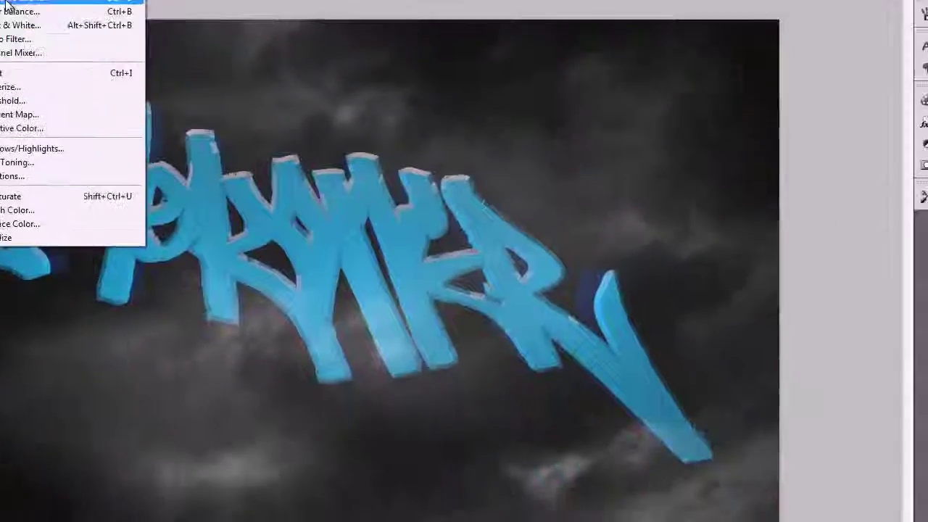
click(7, 2)
click(766, 239)
drag(570, 129, 650, 137)
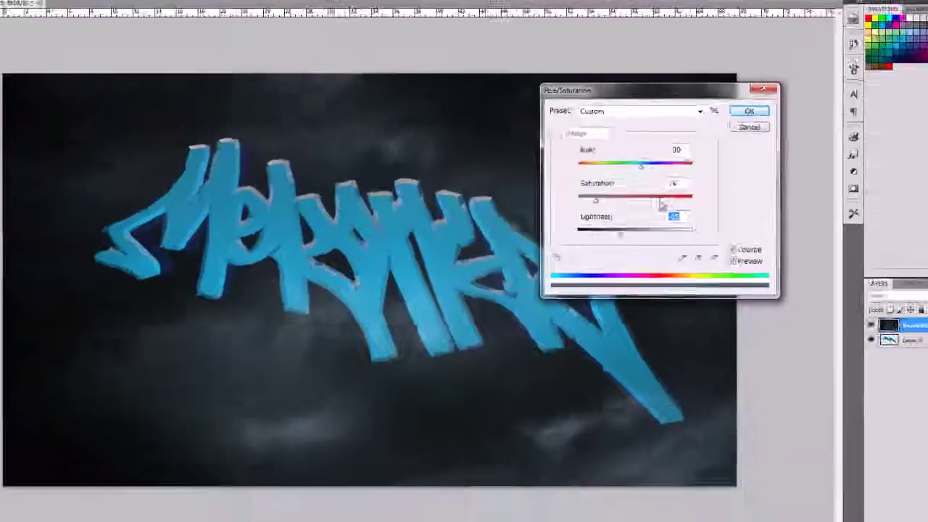
key(Return)
Step: Place the 7 (2) image from the Light folder beneath the lettering and darken it with Curves, input 147 and output 116
double_click(483, 152)
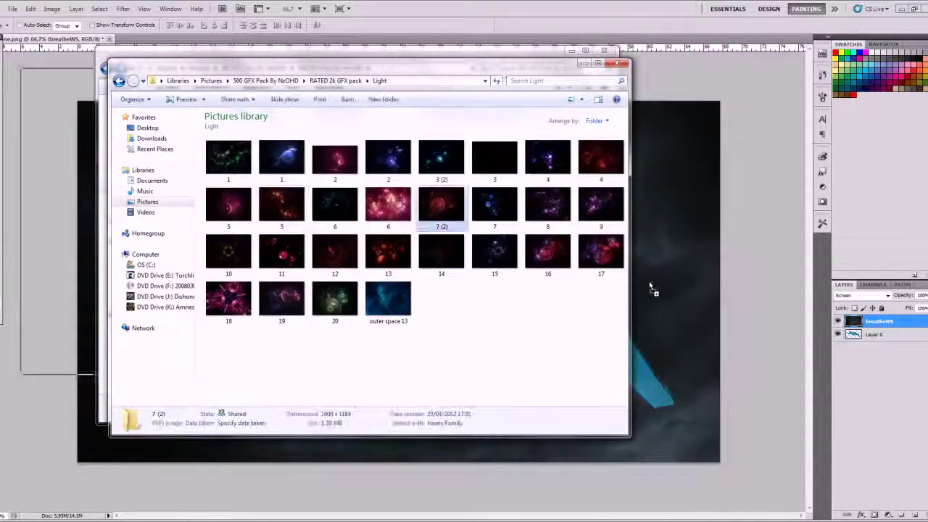
drag(651, 288, 638, 290)
key(Return)
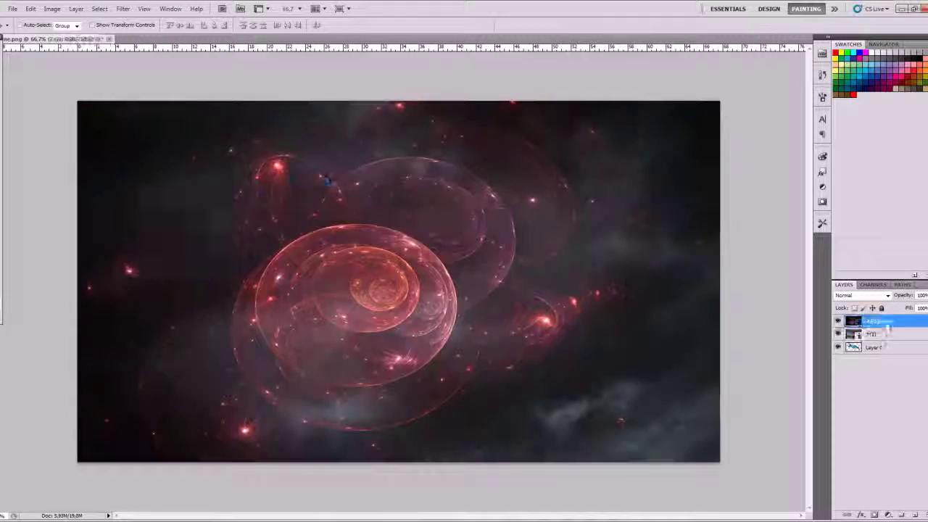
click(245, 57)
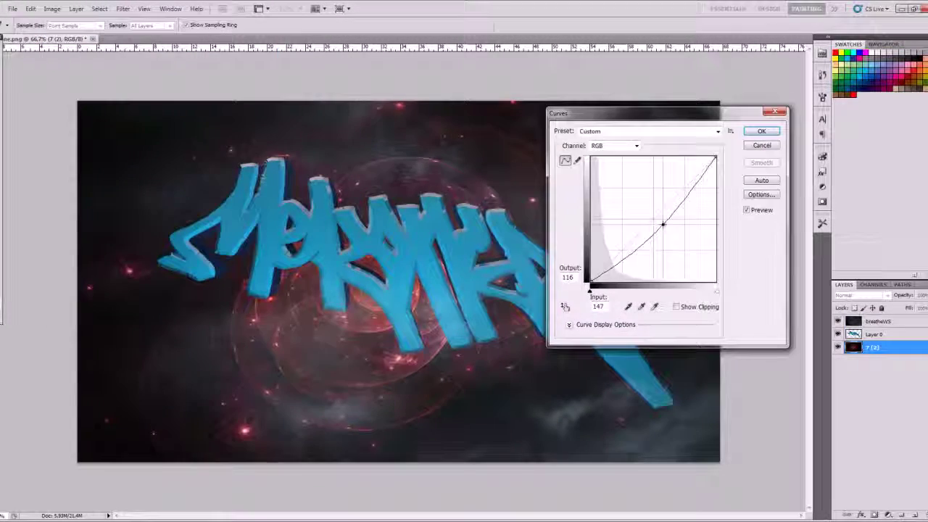
key(Return)
Step: Recolor the 7 (2) layer with a Hue/Saturation adjustment
click(52, 8)
click(52, 8)
click(52, 9)
mouse_move(109, 33)
click(217, 87)
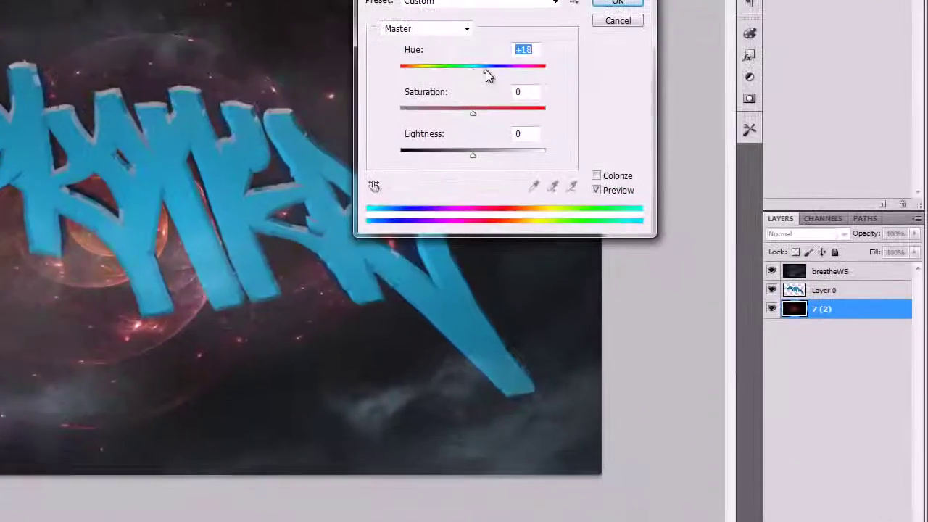
drag(640, 182, 649, 185)
drag(408, 72, 406, 77)
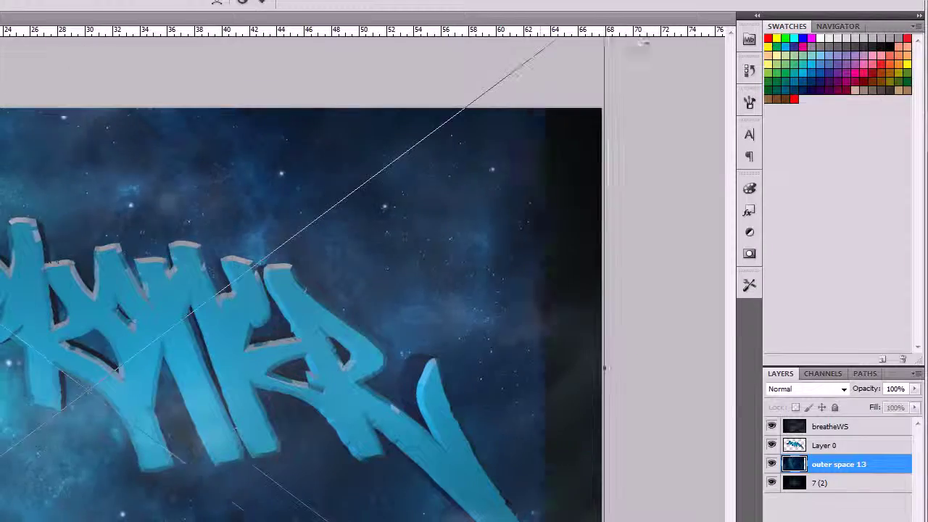
Step: Place the outer space 13 image beneath the lettering with Screen blending and adjust its tones with Curves
key(Return)
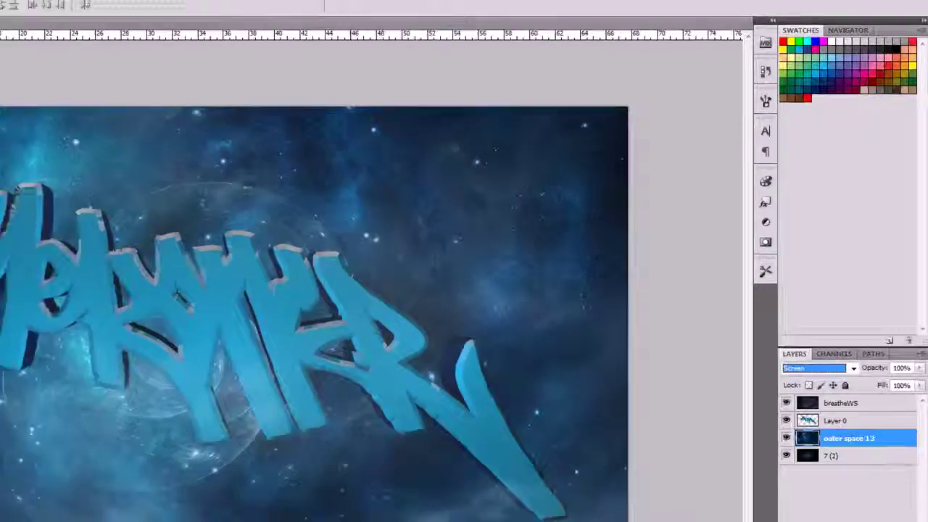
key(ctrl+m)
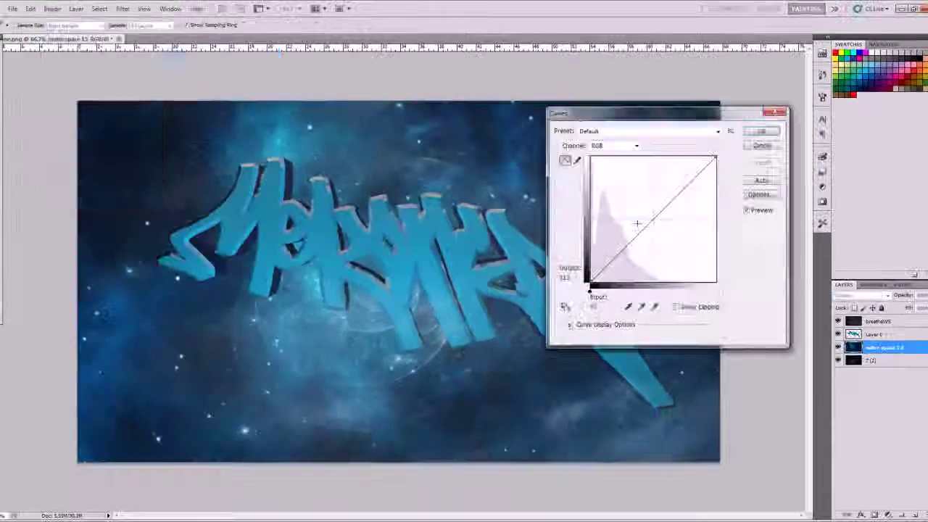
key(Return)
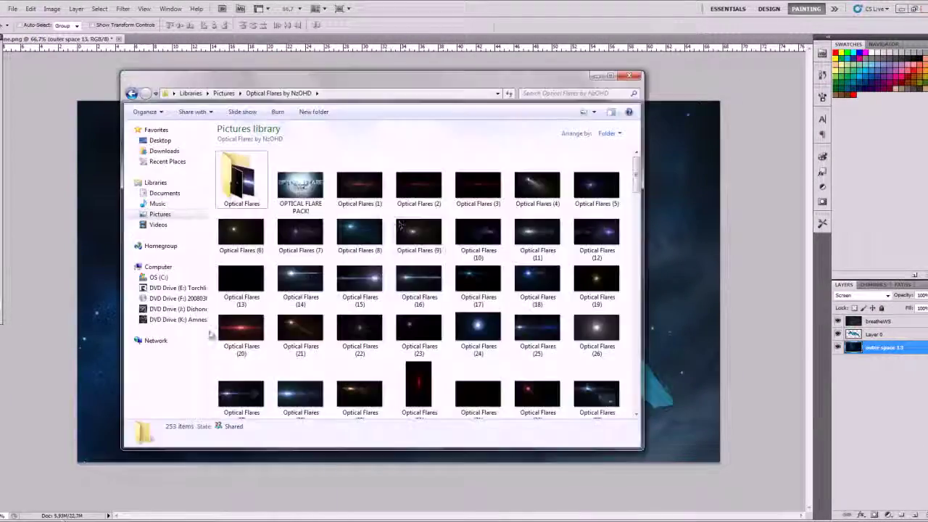
Step: Place the Space_by_stickersticker image behind the lettering, enlarged to cover the canvas
click(155, 482)
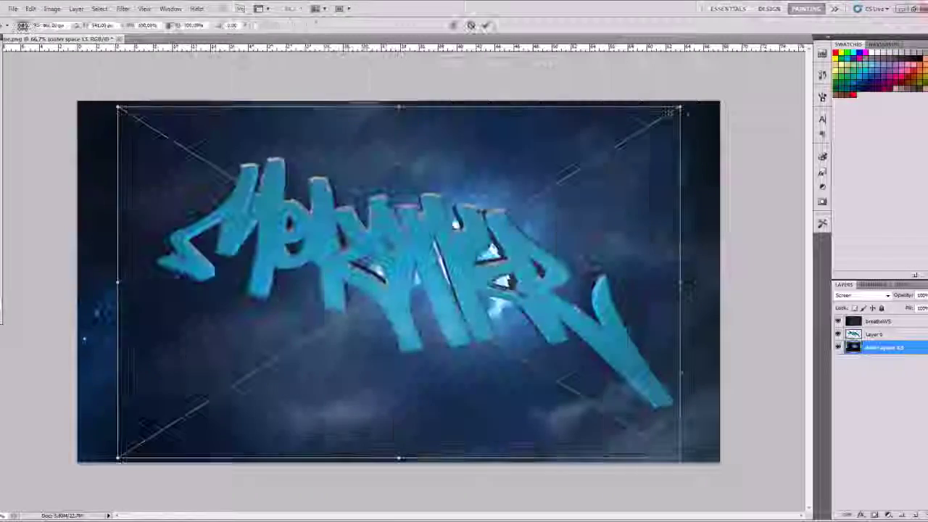
drag(669, 110, 774, 63)
key(Return)
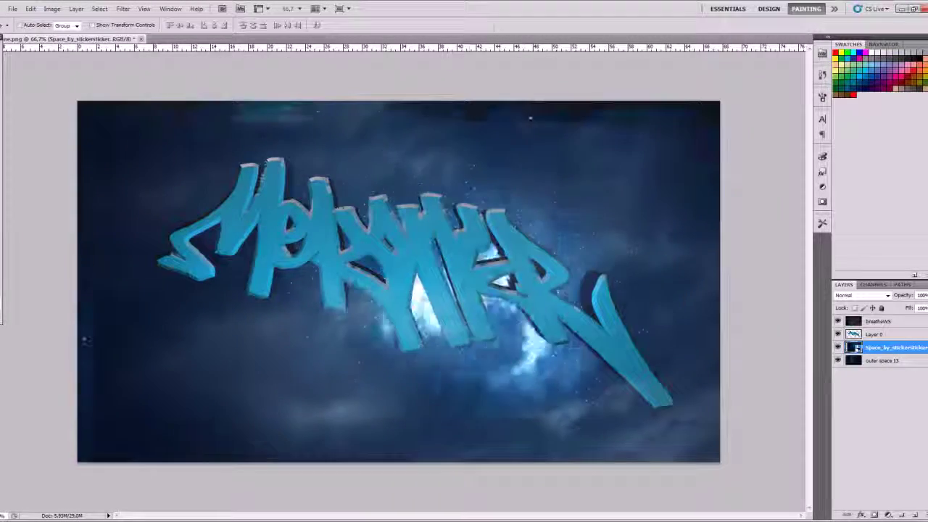
Step: Duplicate the Space_by_stickersticker layer, shift the copy up and to the left, and set its blend mode to Screen
drag(536, 277, 333, 243)
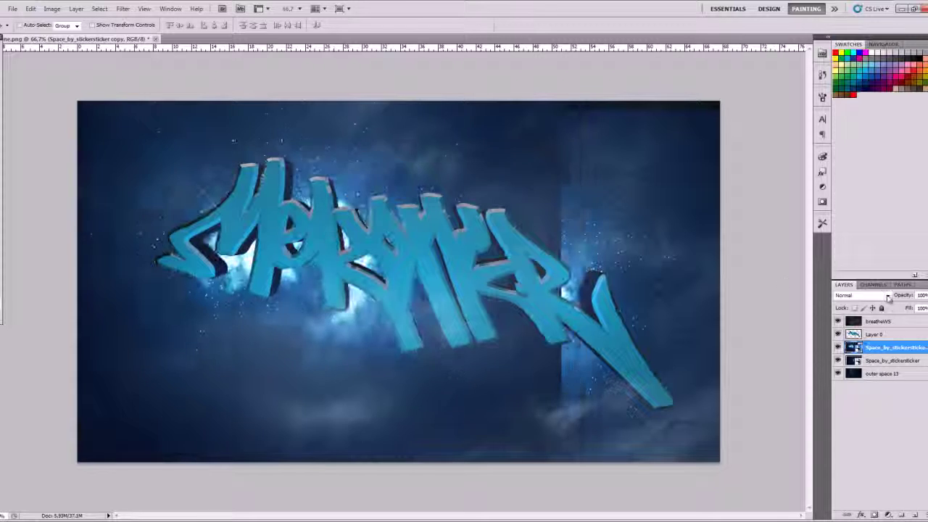
click(888, 296)
click(863, 130)
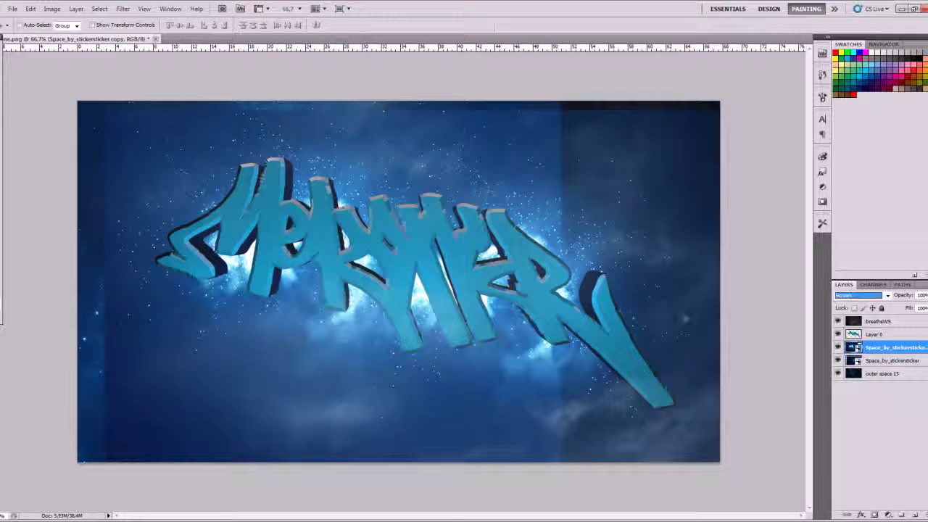
click(877, 348)
key(Delete)
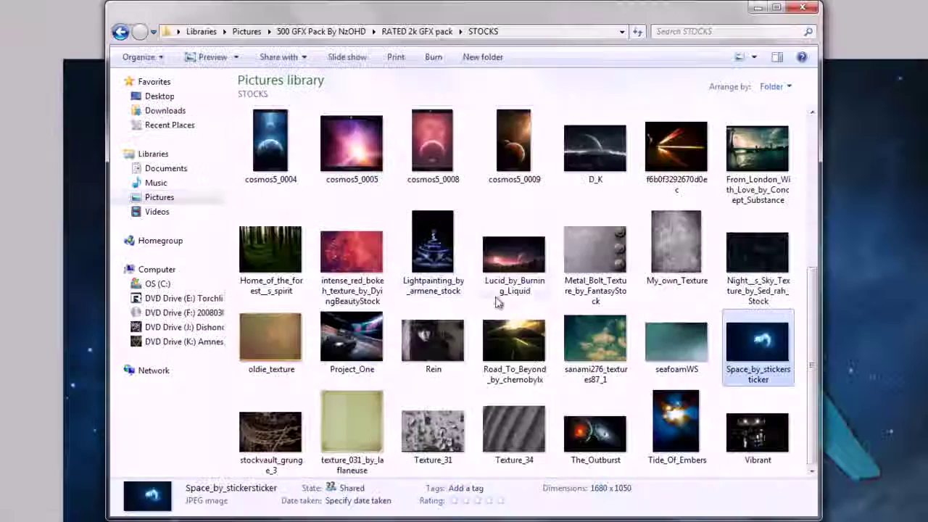
Step: Place the glass8 image from the Glass folder above all layers, enlarged across the canvas
click(129, 33)
double_click(420, 232)
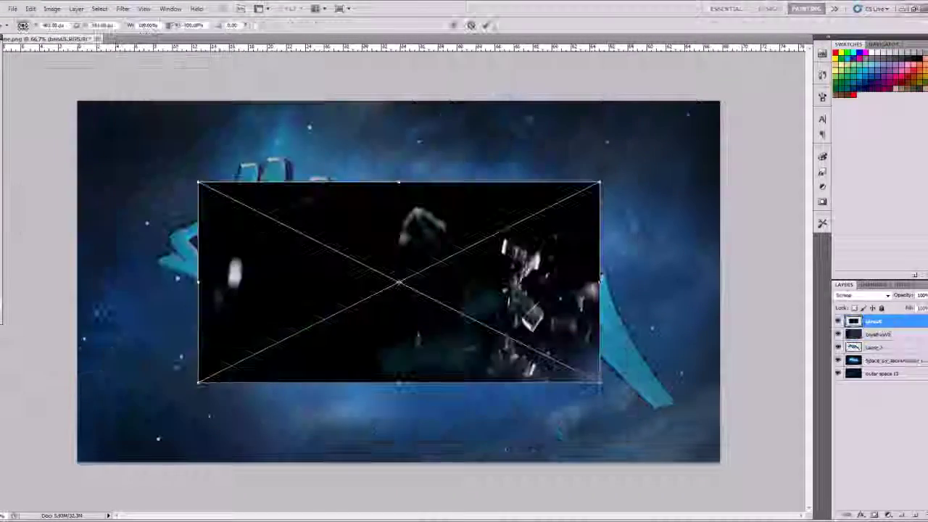
key(Return)
Step: Set the glass8 layer's blend mode to Screen and rasterize the layer
click(860, 296)
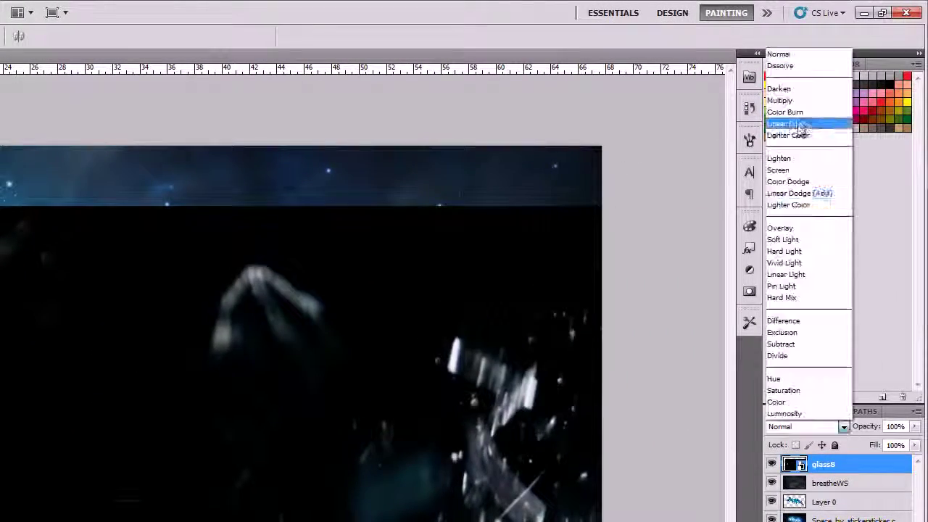
click(801, 124)
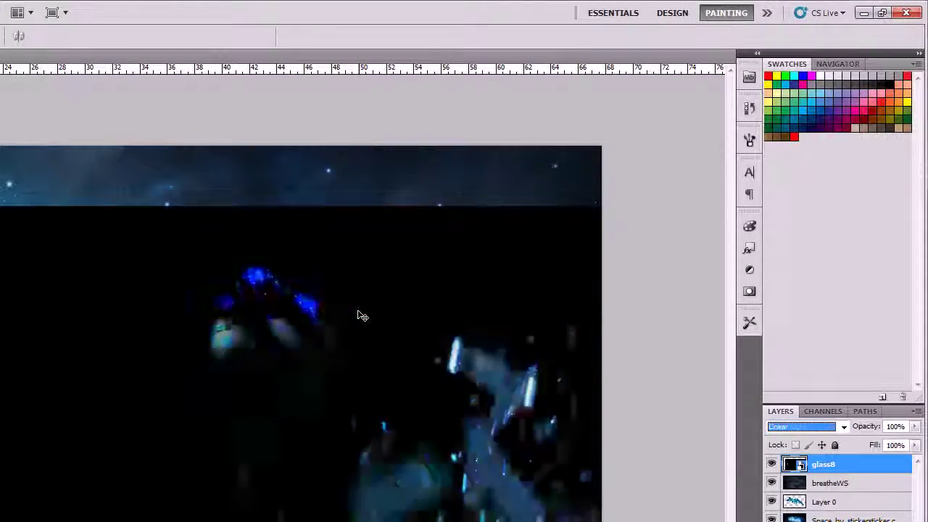
key(Down)
key(Down)
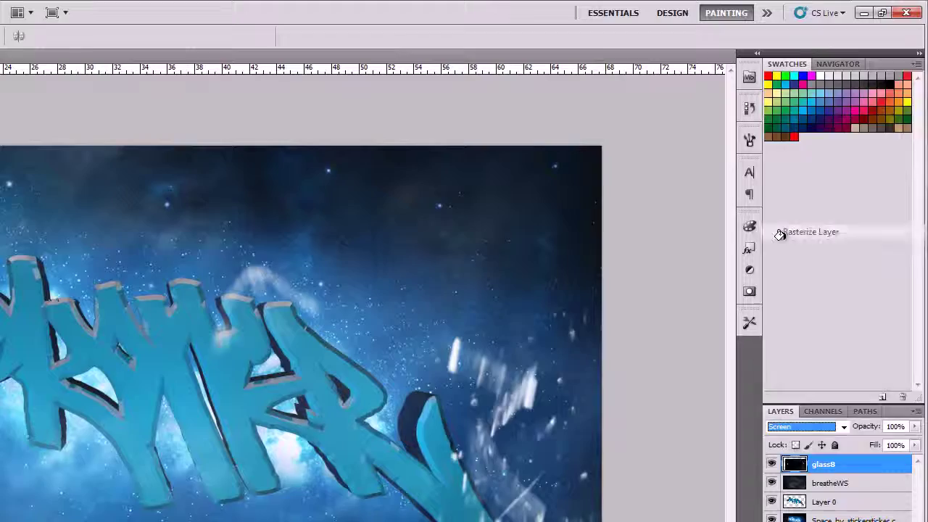
Step: Shift the glass8 layer's hue with a Hue/Saturation adjustment
click(7, 10)
mouse_move(66, 52)
click(208, 118)
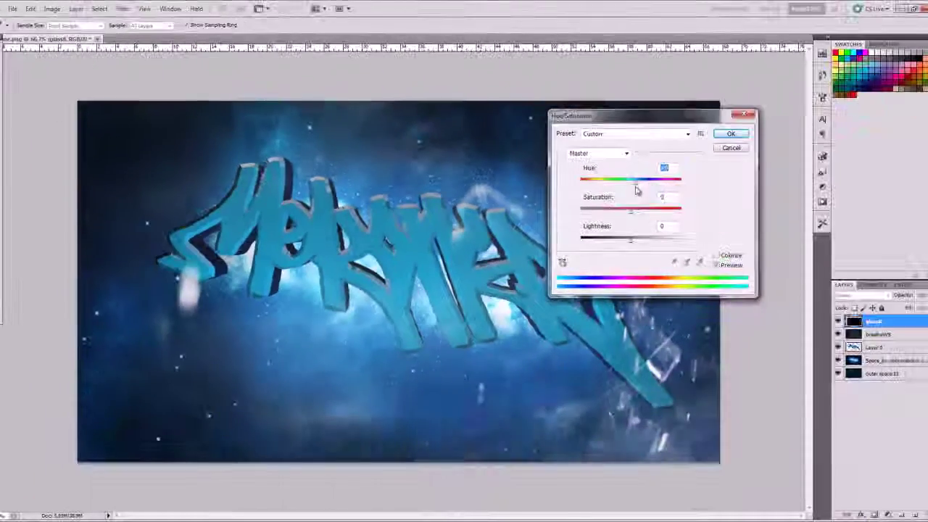
drag(842, 305, 873, 314)
click(731, 133)
Step: Place the glass7 image above glass8 and set its blend mode to Screen
click(278, 481)
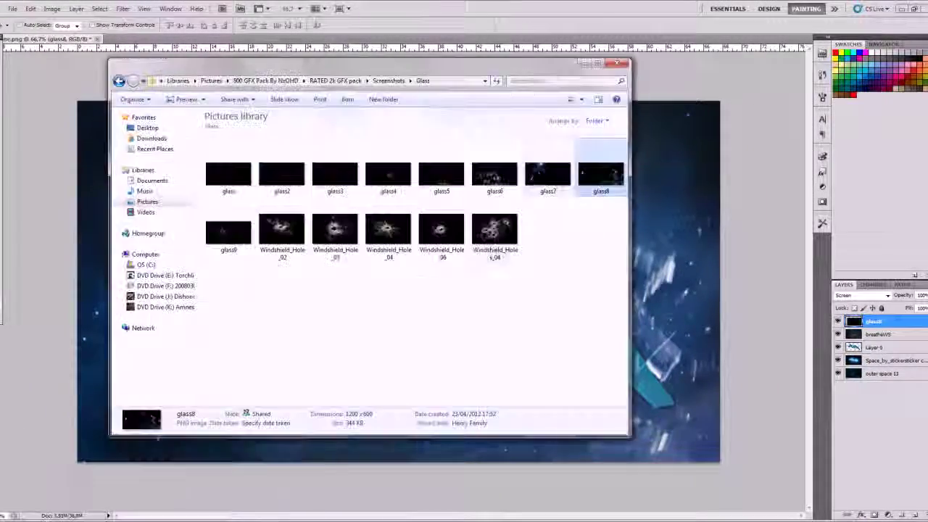
drag(543, 177, 421, 239)
key(Return)
click(863, 295)
click(862, 181)
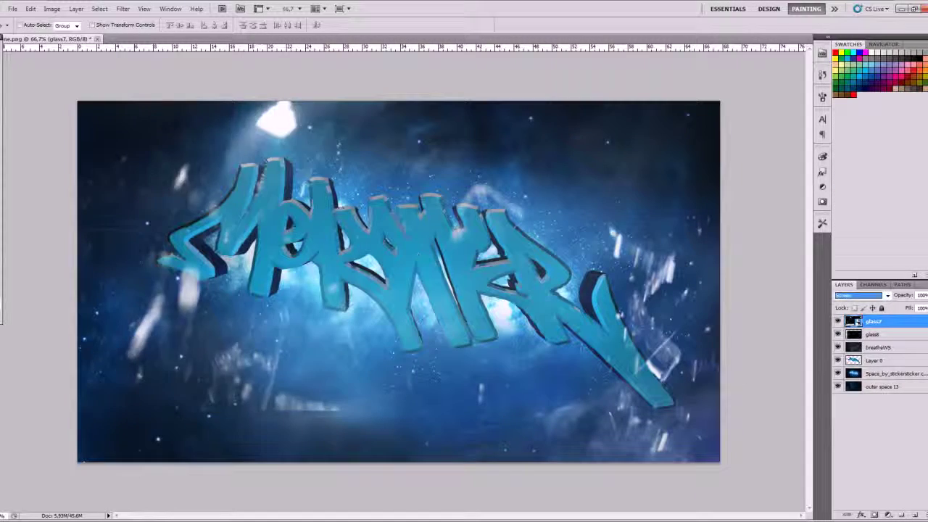
Step: Rasterize the glass7 layer and adjust it to hue +19 and saturation +26 with reduced lightness
key(g)
right_click(878, 321)
click(886, 170)
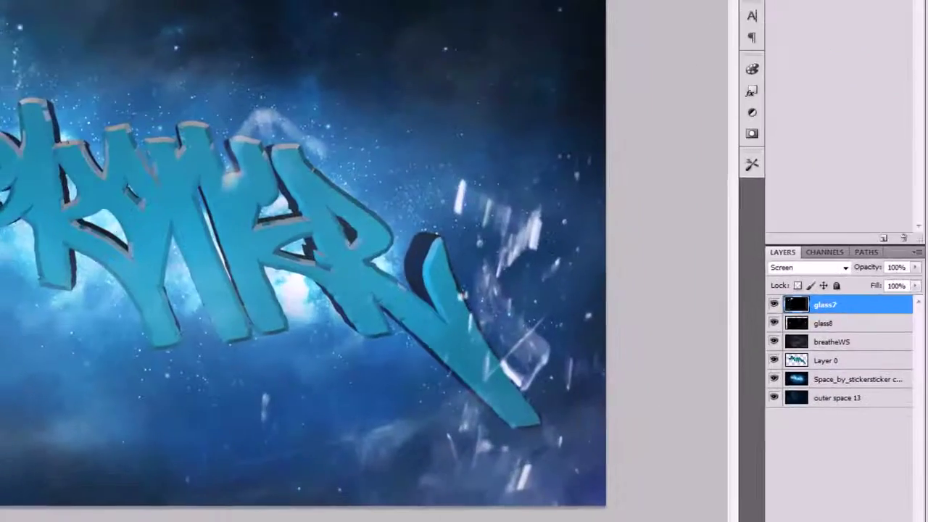
key(ctrl+u)
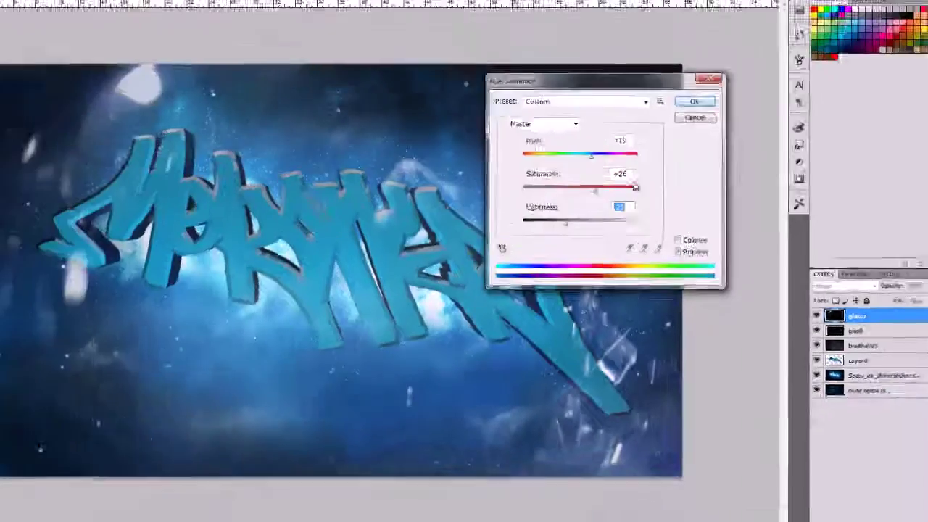
click(617, 33)
Step: Place Optical Flares (147) beneath the glass layers with Overlay blending, enlarged to cover the whole canvas
click(268, 474)
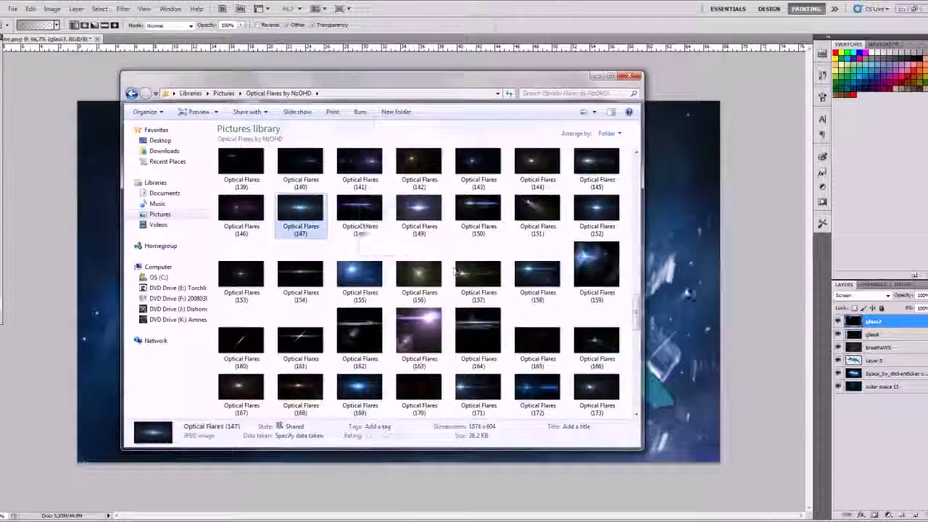
drag(300, 388, 593, 193)
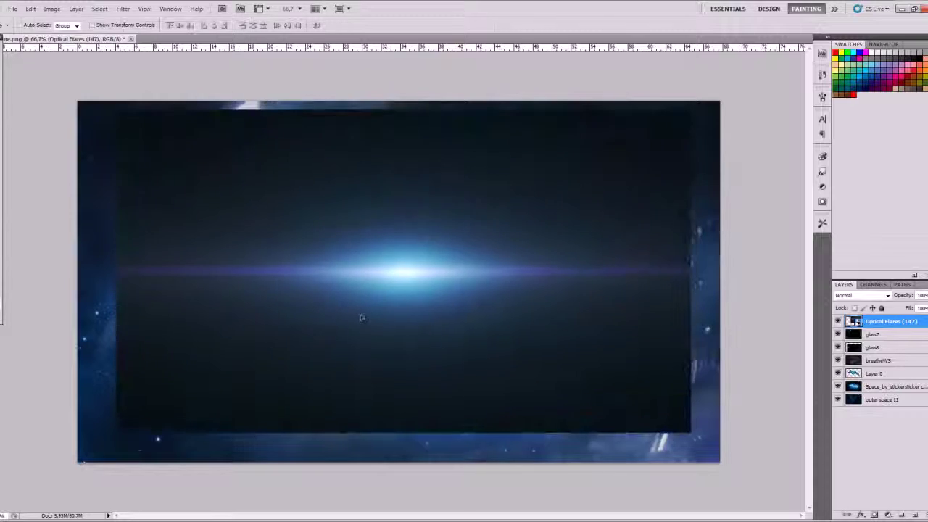
click(863, 295)
click(849, 166)
drag(892, 322, 893, 359)
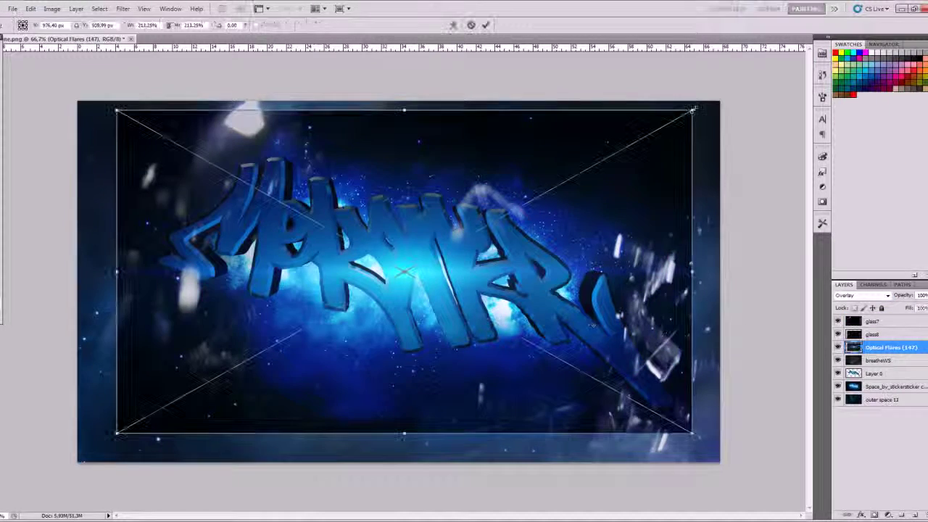
key(Return)
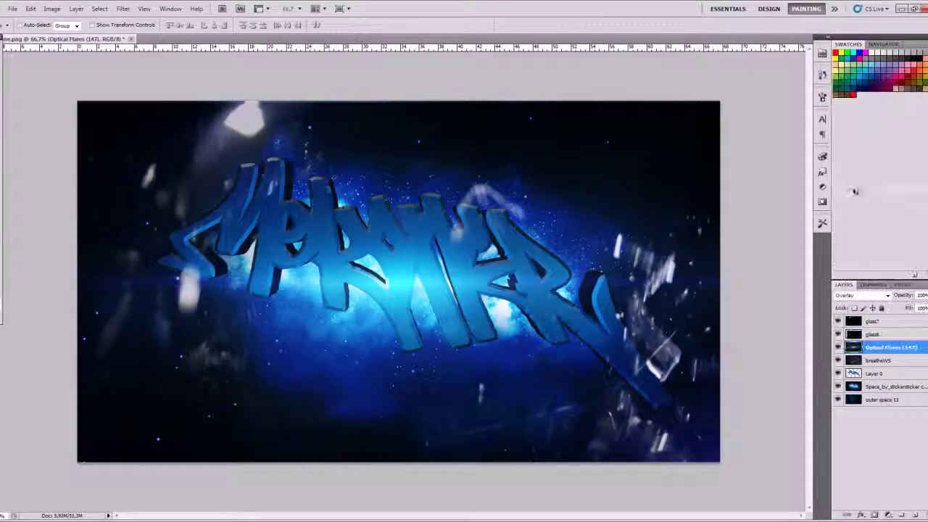
Step: Brighten the Optical Flares (147) layer with Curves, input 110 and output 167, and move it below Layer 0
click(50, 8)
mouse_move(82, 29)
click(181, 47)
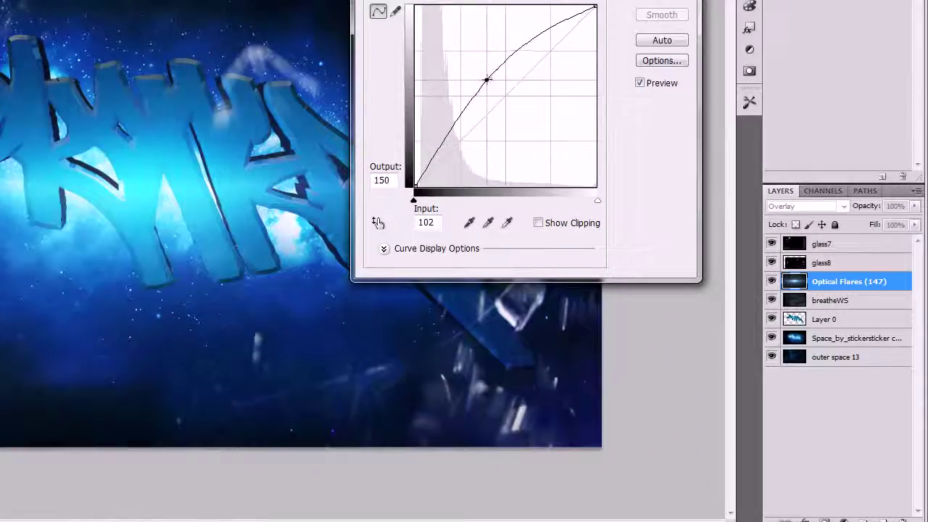
mouse_move(486, 79)
mouse_down()
mouse_move(485, 66)
mouse_move(493, 68)
mouse_up()
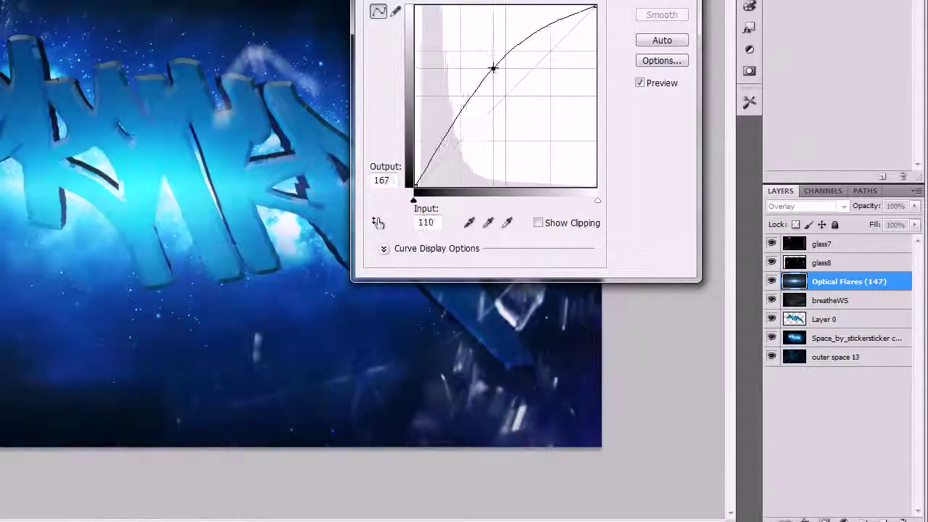
click(750, 108)
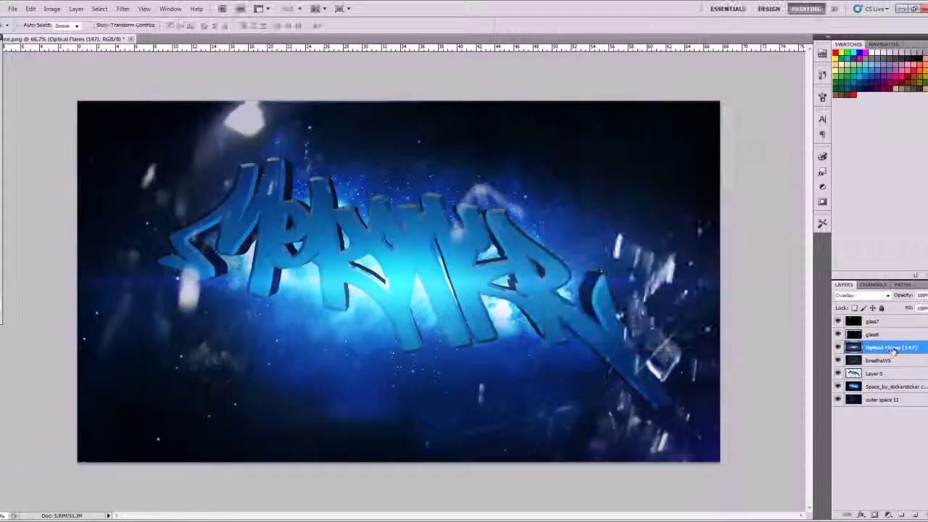
drag(893, 351, 893, 384)
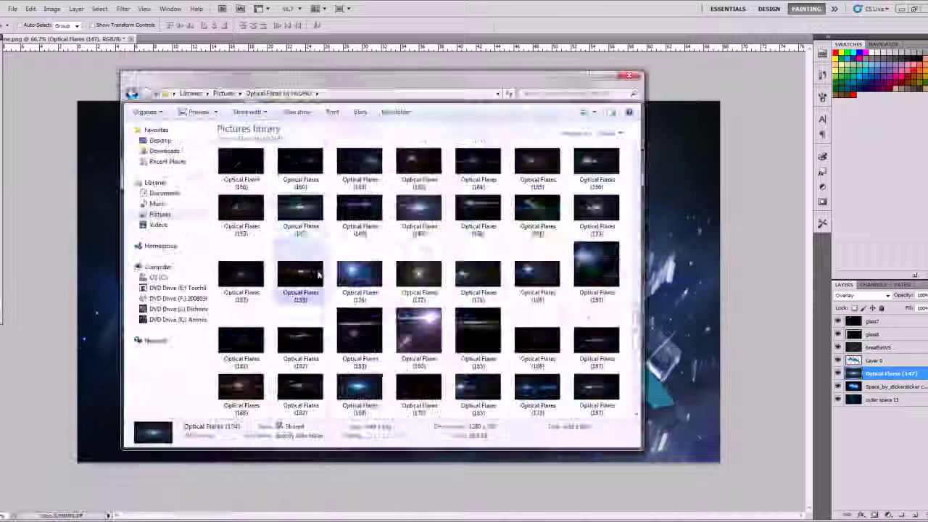
Step: Place Optical Flares (58) above the cloud layer with Overlay blending and try duplicating it to strengthen the glow
scroll(414, 290, down, 5)
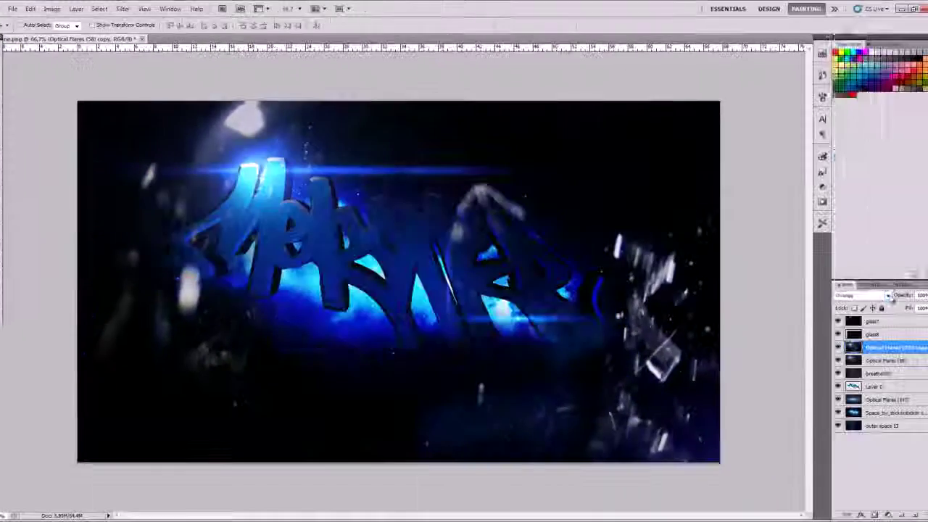
key(ctrl+j)
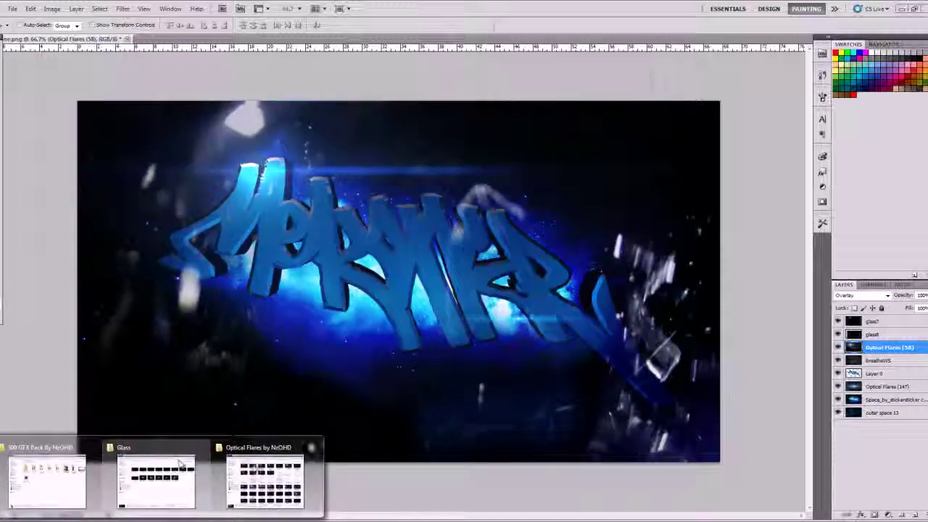
Step: Place Optical Flares (57) above Optical Flares (58) with Screen blending, tilted so its streak crosses the lettering, and group it
click(273, 471)
drag(460, 232, 335, 192)
key(ctrl+t)
key(shift+alt+s)
key(ctrl+g)
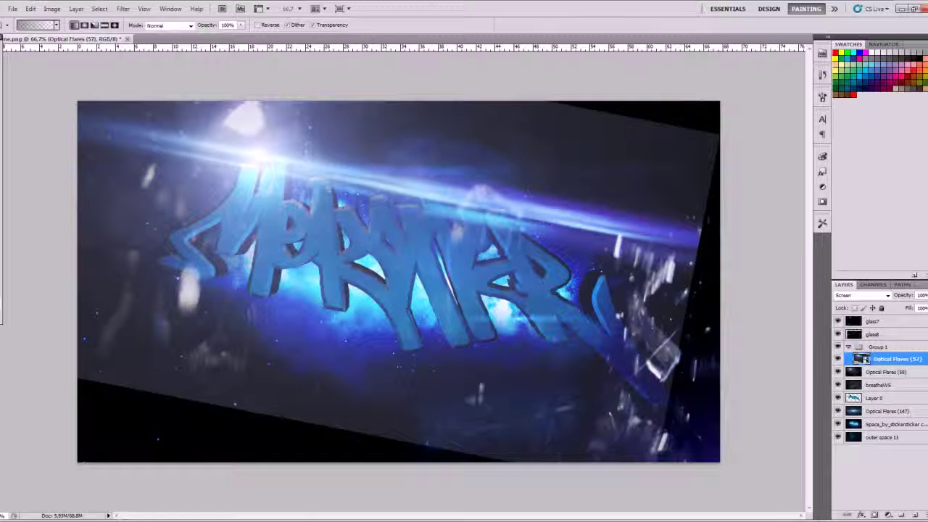
Step: Rasterize Optical Flares (57), darken its grey background to remove the visible edges, and take the layer out of Group 1
right_click(864, 359)
right_click(895, 359)
click(862, 217)
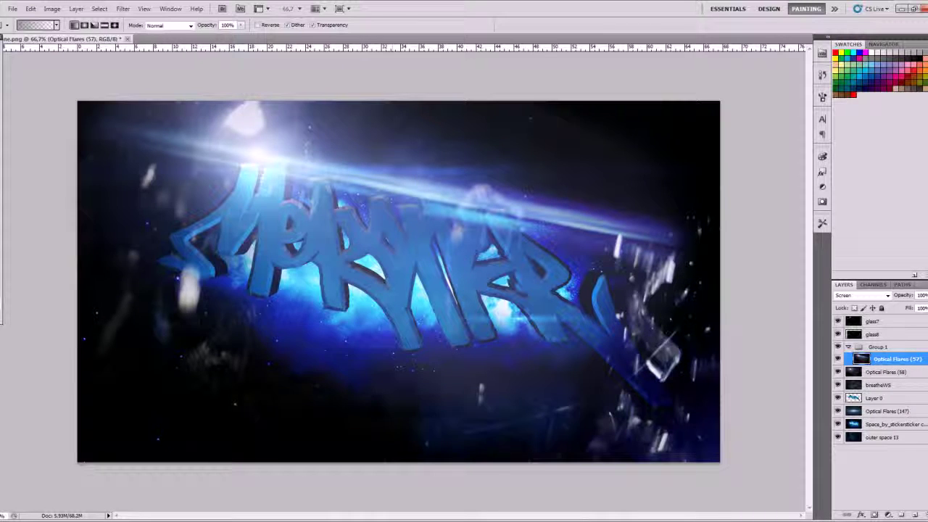
right_click(884, 349)
click(841, 379)
click(529, 375)
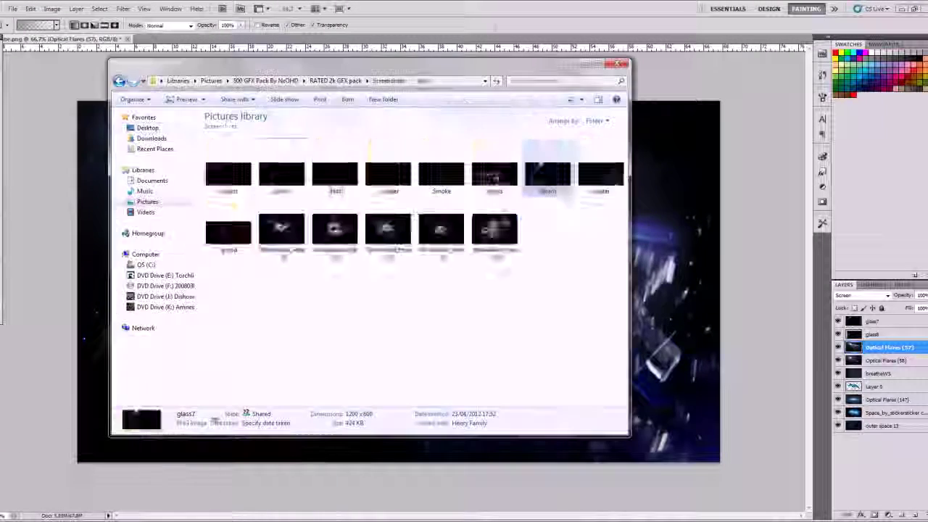
Step: Place the smoke5 image above the flare layers, enlarge it, align it with the canvas's lower edge and set Screen blending
click(372, 79)
double_click(280, 161)
double_click(442, 152)
drag(600, 182, 694, 139)
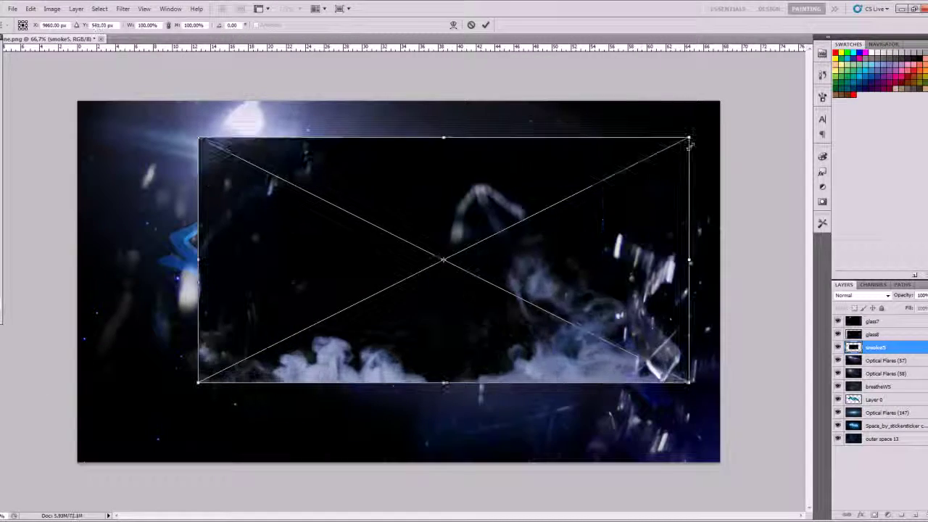
key(Return)
key(Return)
drag(435, 282, 488, 379)
key(alt+shift+s)
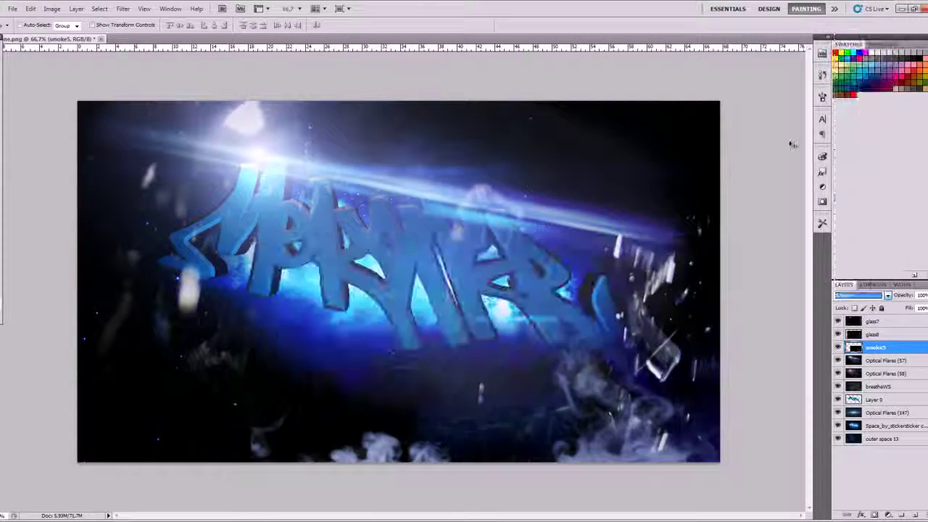
Step: Place the smoke4 image along the lower edge of the canvas with Screen blending
click(166, 490)
drag(378, 160, 674, 276)
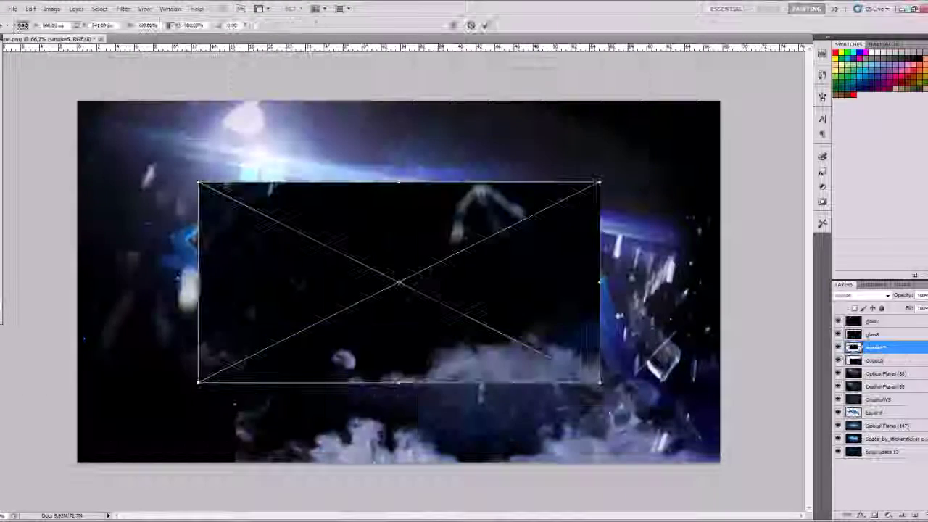
key(Return)
click(862, 295)
click(849, 116)
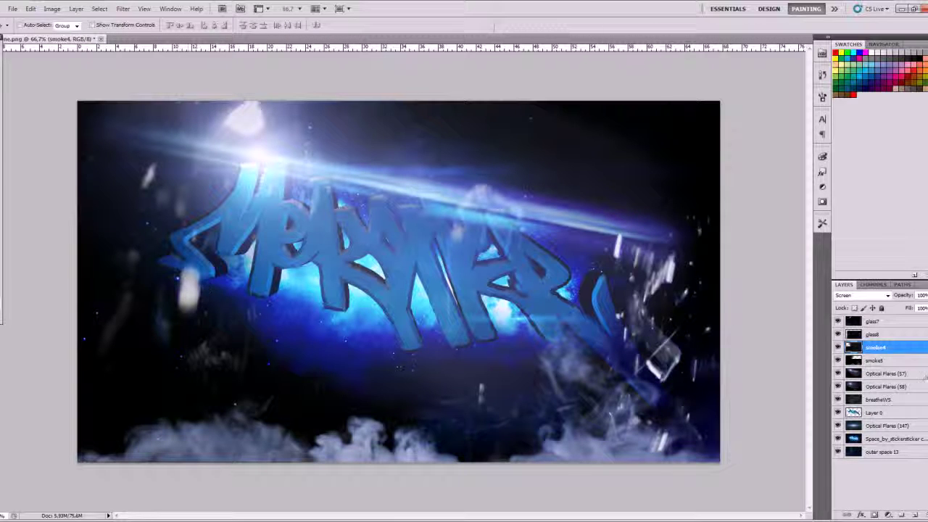
Step: Merge the two smoke layers with Screen blending and colorize them blue with hue 220, saturation 52 and reduced lightness
right_click(874, 360)
click(788, 166)
click(52, 8)
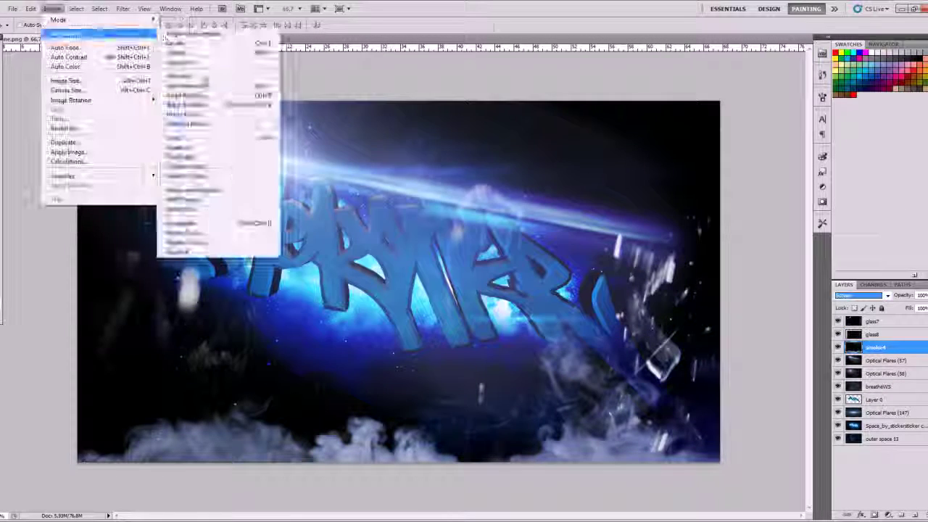
click(52, 8)
click(185, 95)
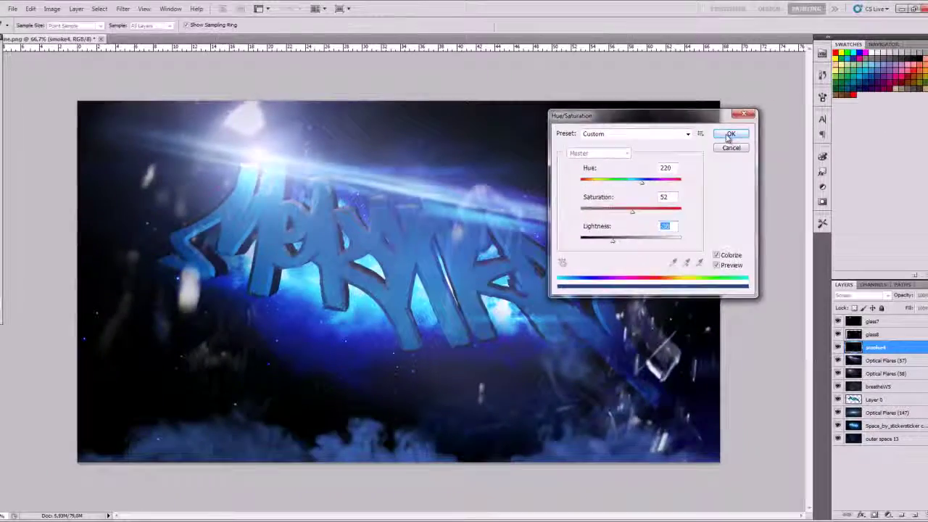
click(813, 113)
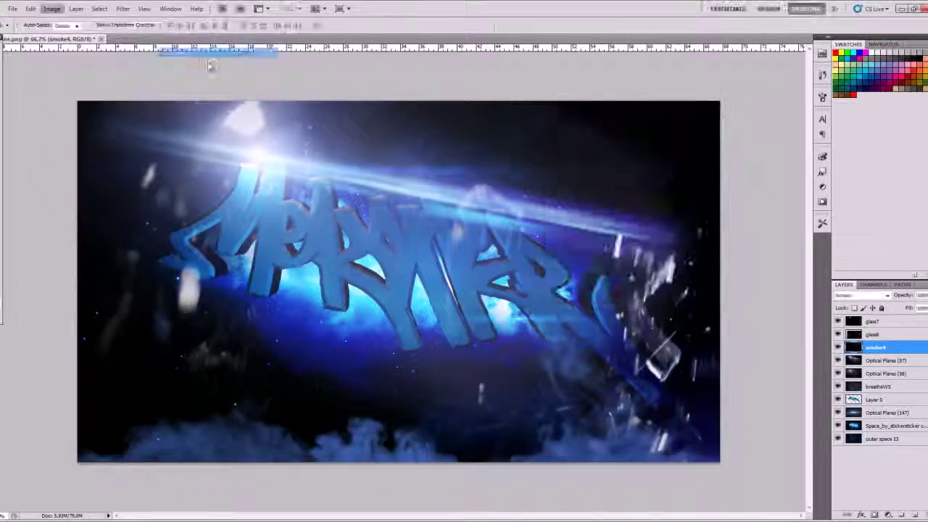
Step: Darken the smoke4 layer with Curves, hide glass7 and glass8, and darken Optical Flares (57) with Curves
key(ctrl+m)
key(Return)
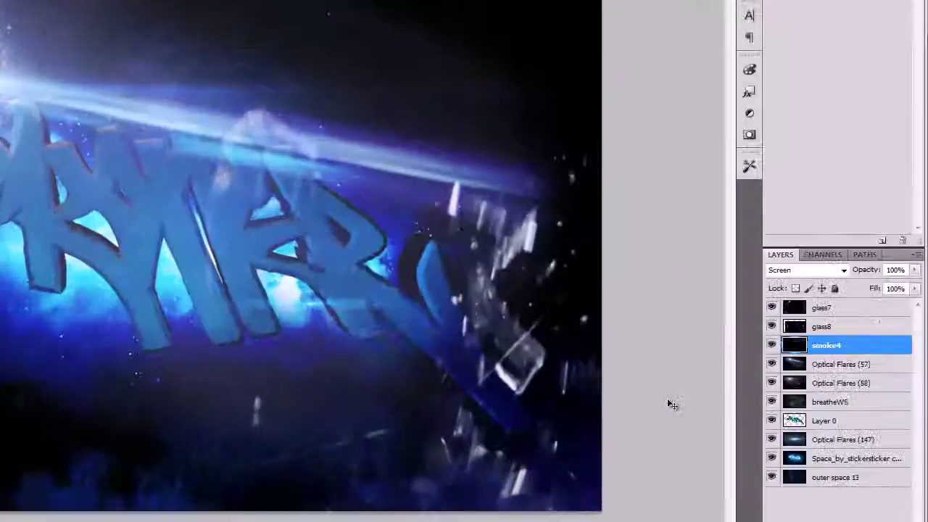
drag(772, 327, 774, 313)
key(ctrl+m)
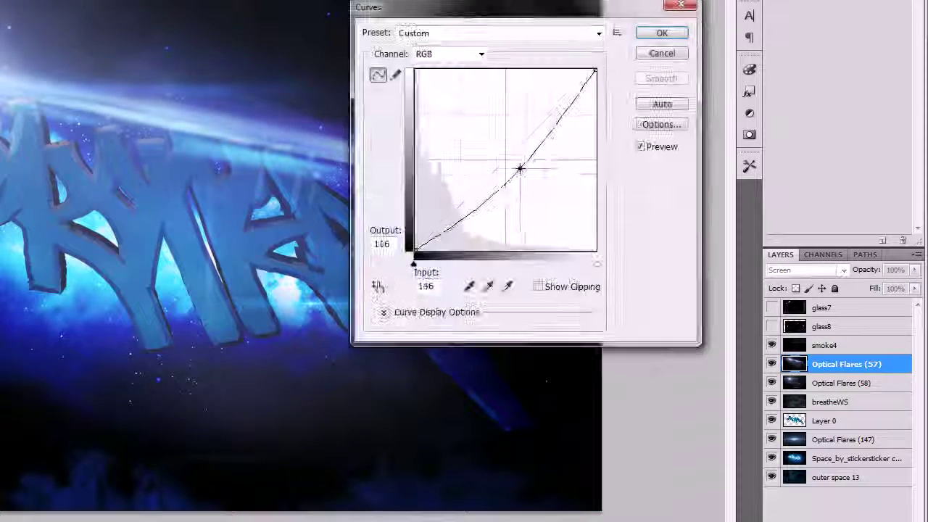
drag(517, 170, 532, 244)
key(Return)
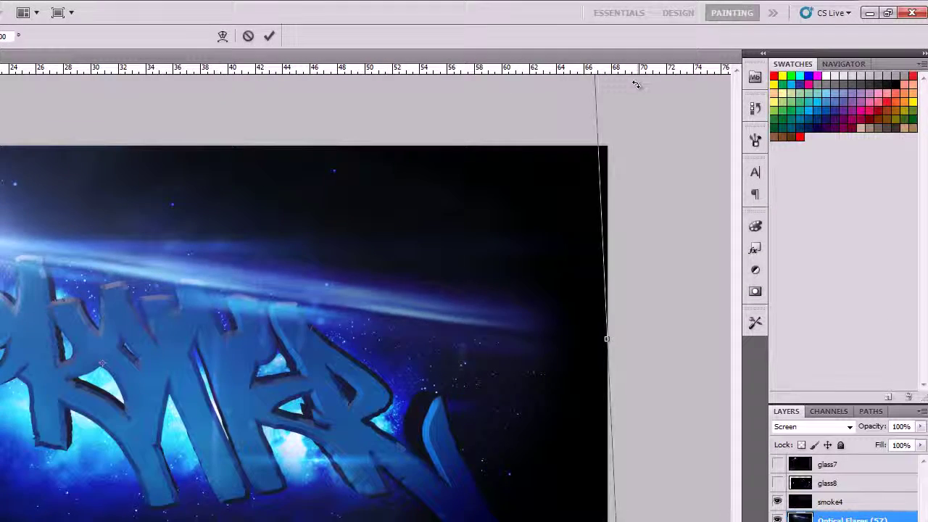
Step: Rotate Optical Flares (57) slightly onto the first letter, and duplicate smoke4 flipped vertically along the canvas's upper edge
key(Return)
mouse_move(93, 274)
mouse_down()
mouse_move(93, 419)
mouse_move(92, 278)
mouse_up()
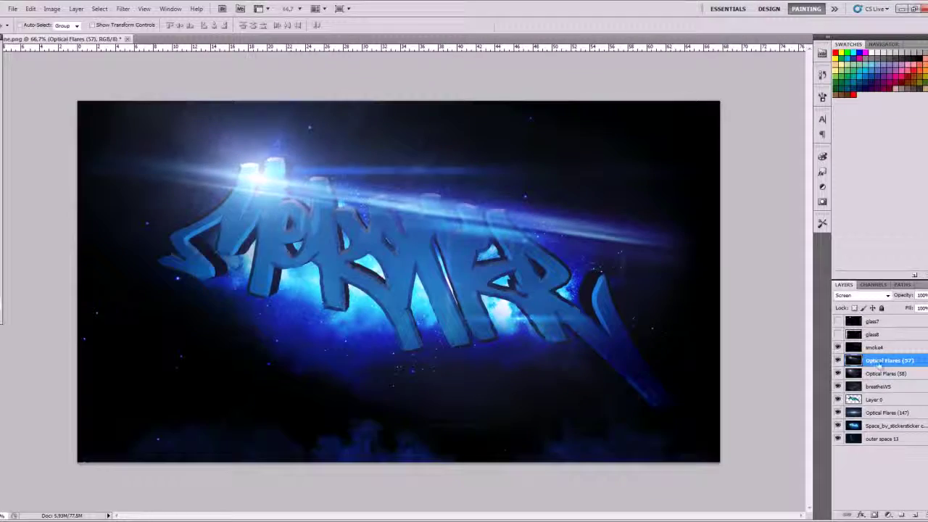
key(ctrl+j)
click(30, 9)
click(203, 315)
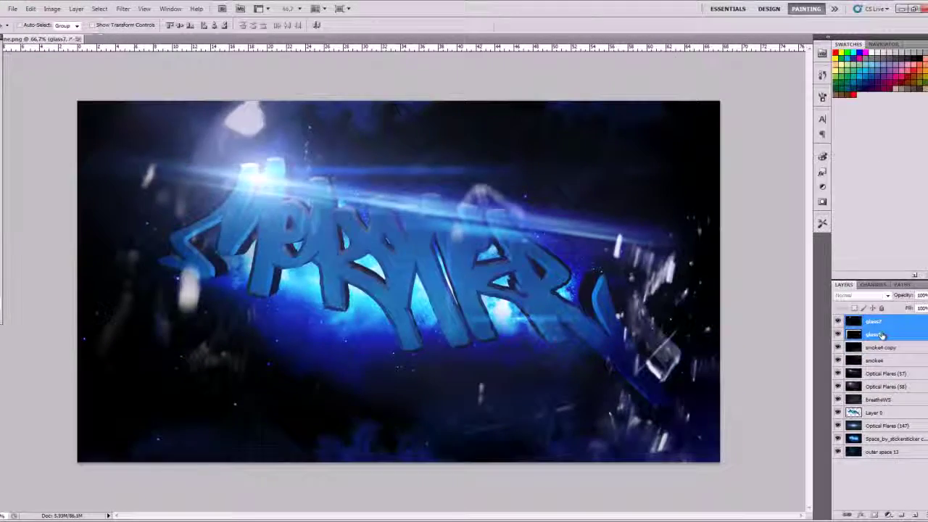
Step: Combine the glass7 and glass8 layers with Screen blending and darken the result with Curves
click(860, 295)
click(856, 116)
click(51, 8)
key(ctrl+m)
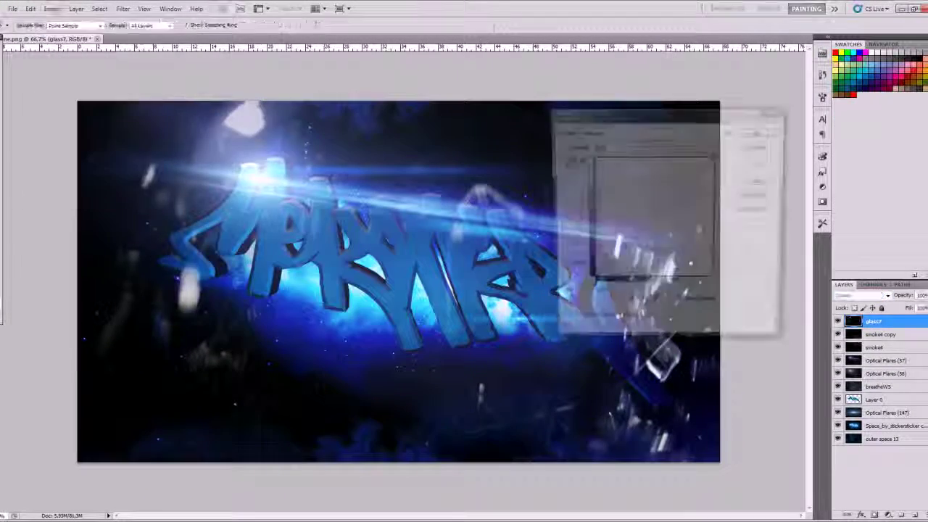
drag(673, 234, 674, 231)
key(Return)
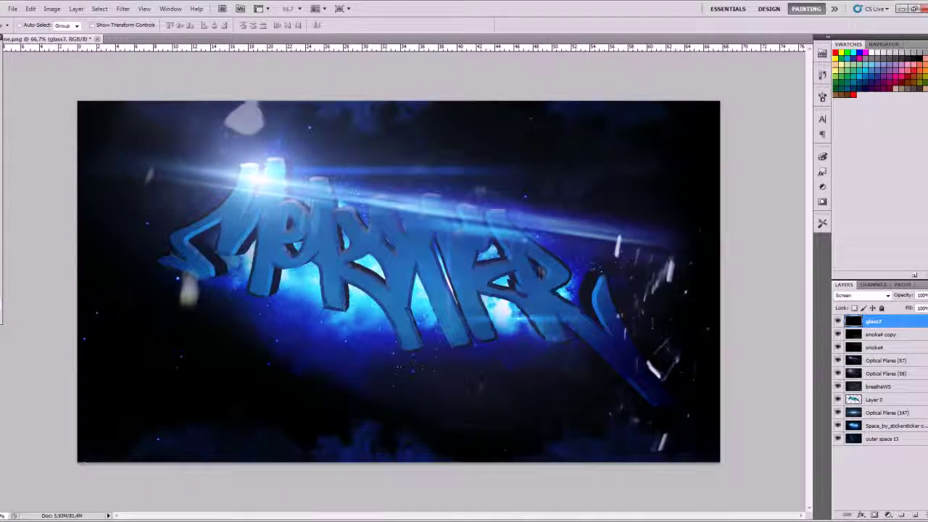
Step: Erase the large glass shard above the first letter on glass7, then duplicate the layer and flip the copy
key(e)
right_click(225, 125)
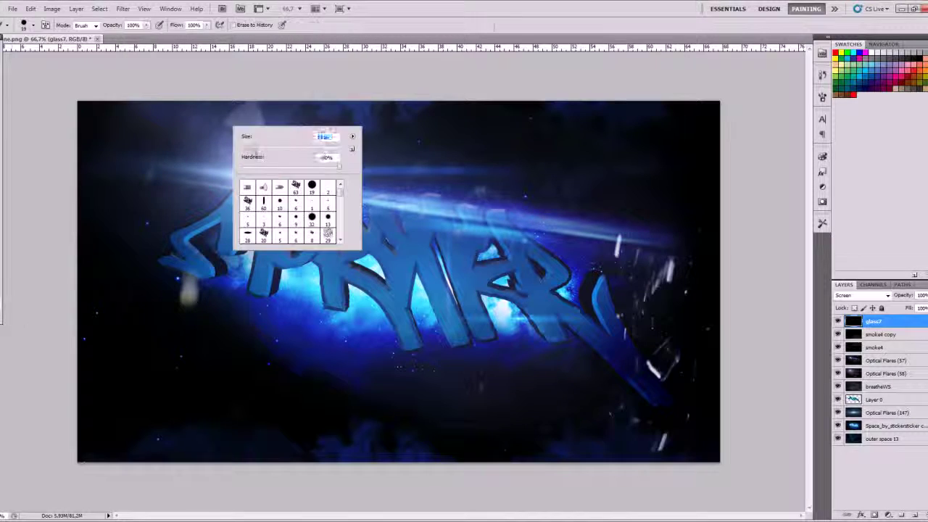
key(Return)
key(ctrl+j)
click(31, 8)
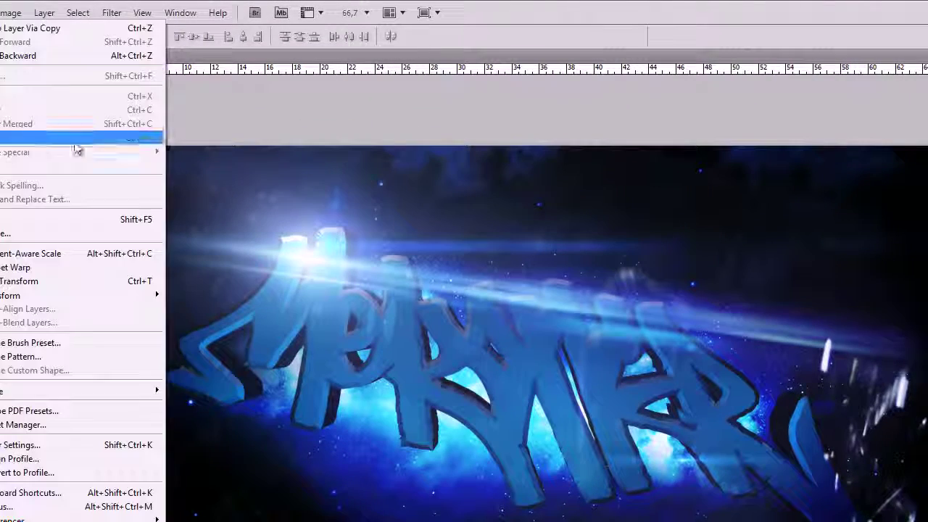
click(187, 314)
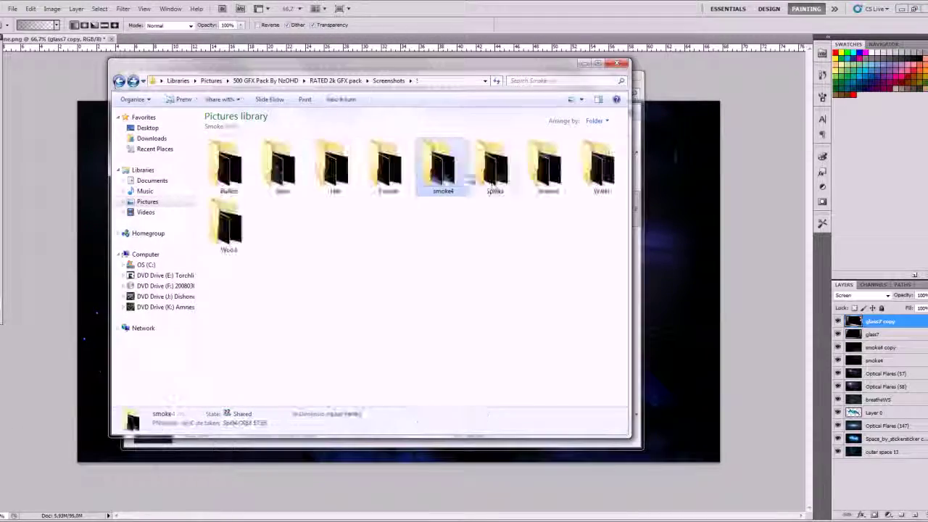
Step: Try adding the glass4 image enlarged over the lettering with Screen blending and a Curves adjustment
click(58, 481)
drag(388, 152, 414, 290)
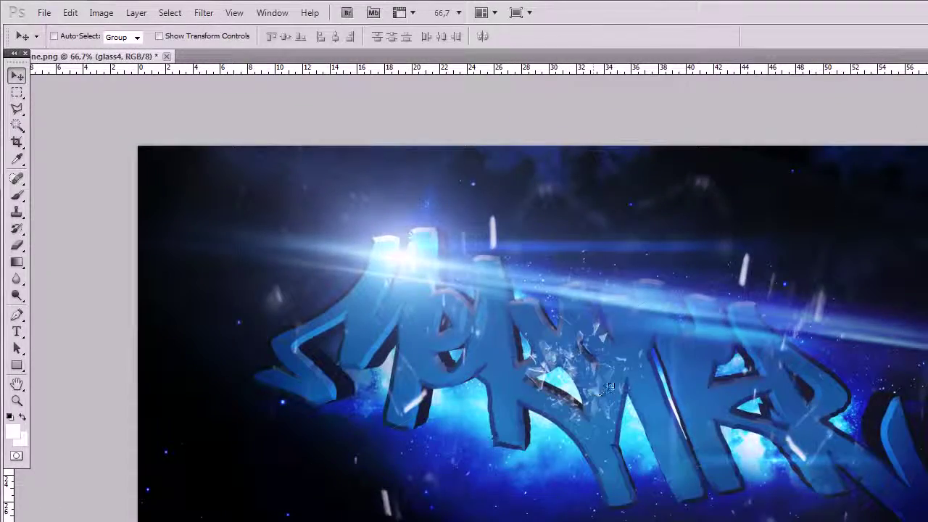
key(ctrl+t)
drag(594, 153, 594, 62)
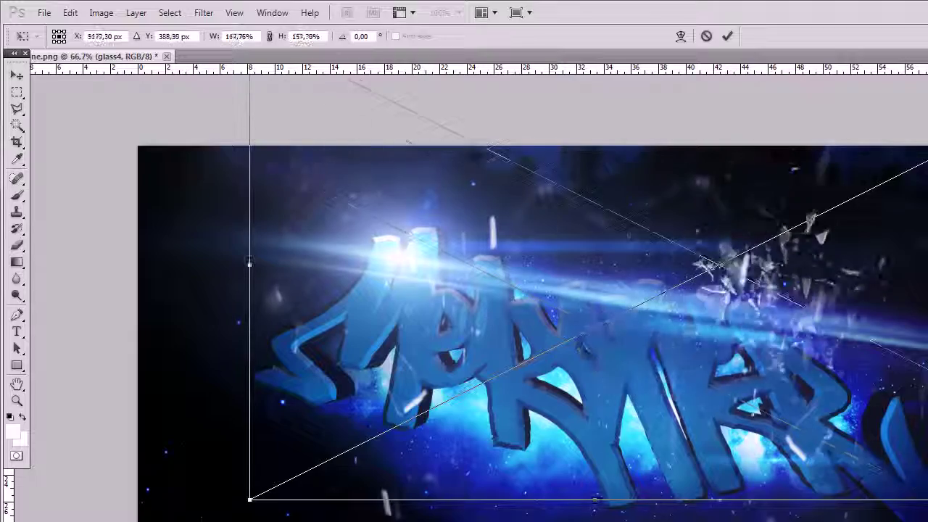
key(Return)
click(101, 12)
mouse_move(123, 49)
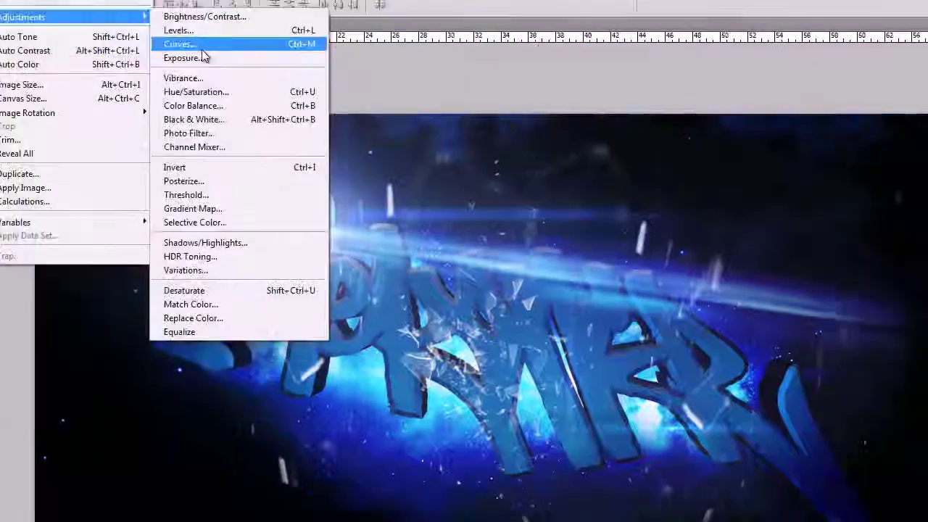
click(283, 75)
key(Return)
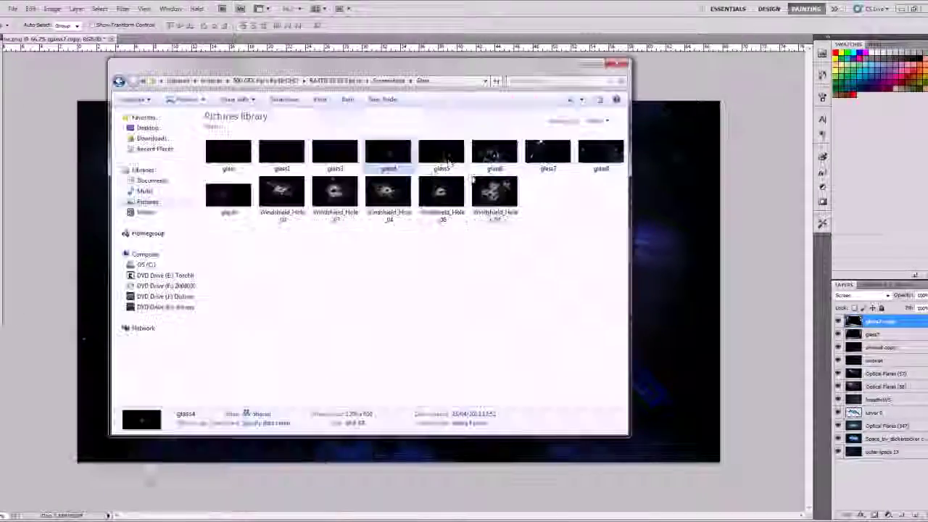
Step: Place the glass6 image over the lettering above glass7 copy and set Screen blending
click(439, 149)
drag(439, 150, 398, 283)
key(Return)
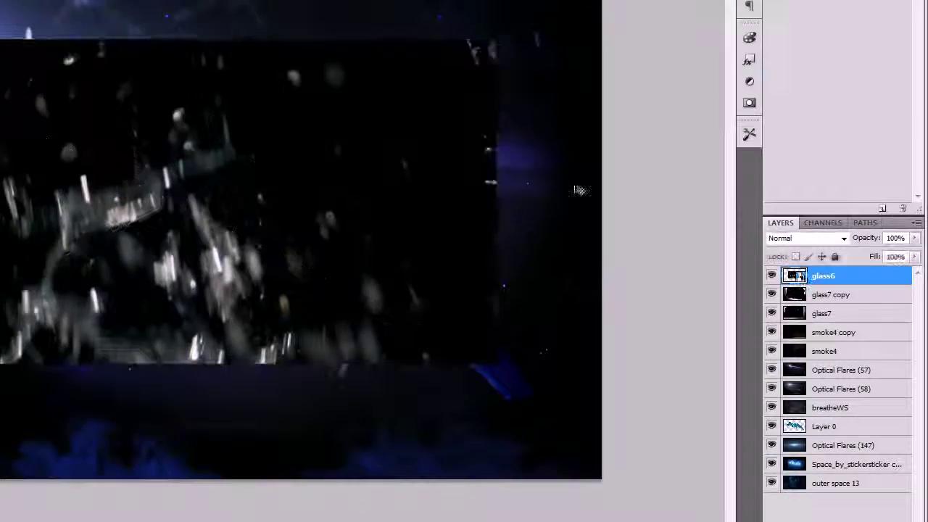
click(862, 295)
click(855, 126)
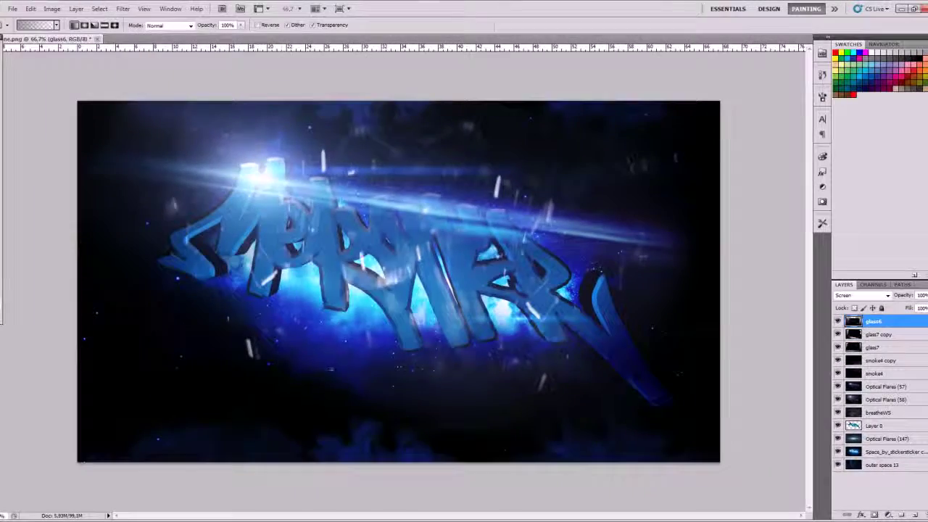
Step: Darken the glass6 layer with Curves and apply a Curves adjustment to the glass7 layer
click(52, 9)
click(190, 74)
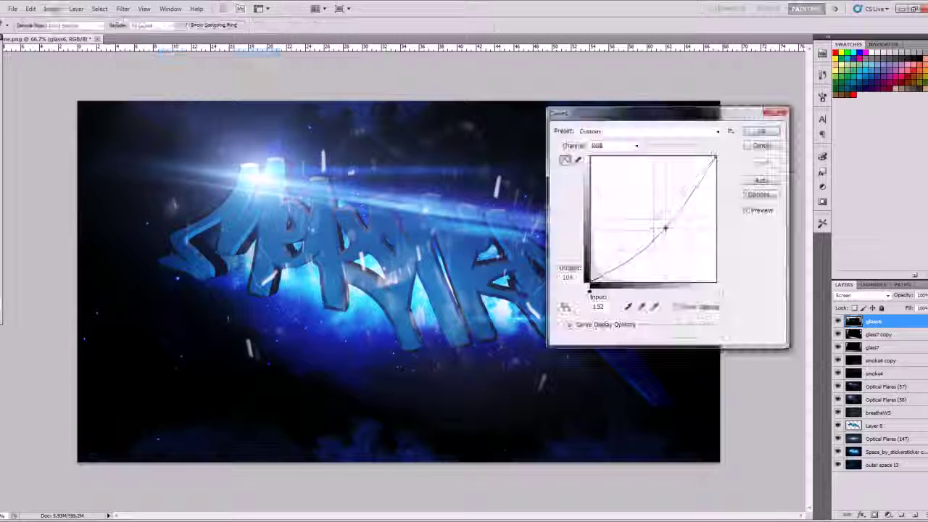
click(760, 132)
click(874, 347)
click(52, 8)
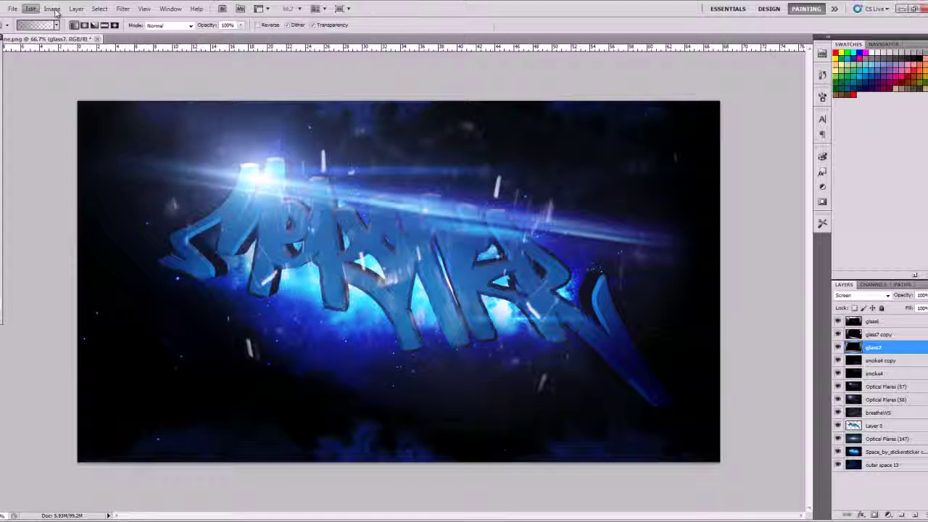
click(189, 74)
key(Return)
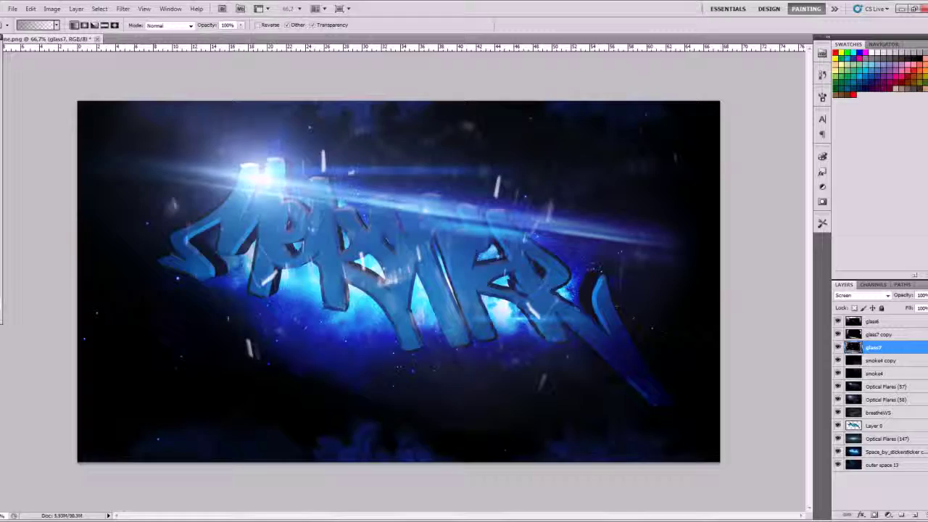
Step: Darken the smoke4 layer with Curves, input 164 and output 105
click(873, 373)
click(52, 8)
click(190, 74)
drag(668, 204, 672, 230)
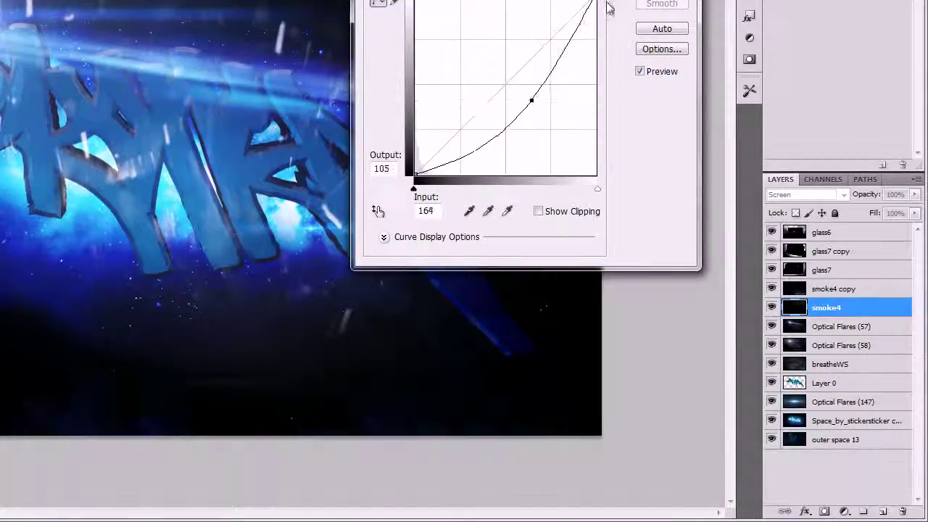
key(Return)
Step: Save the artwork under the name mekone in Photoshop PSD format
key(ctrl+shift+s)
text(mekon)
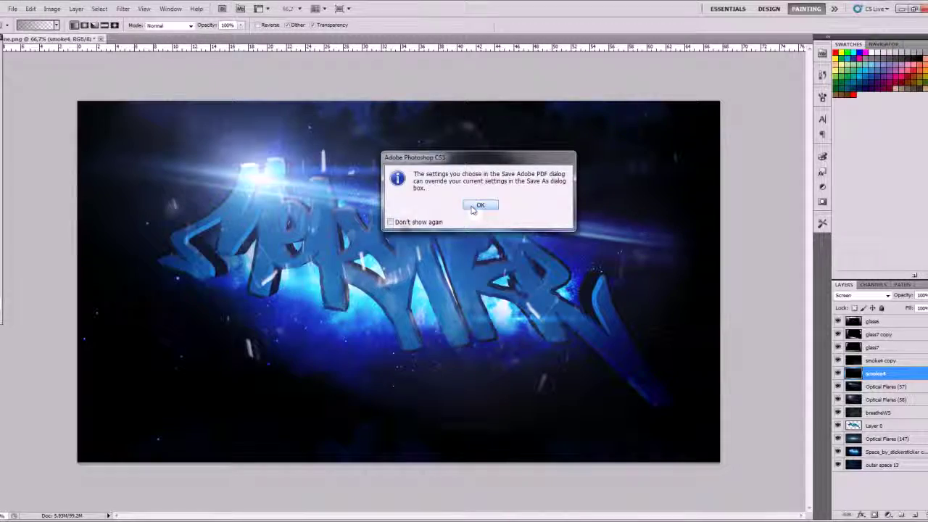
click(478, 206)
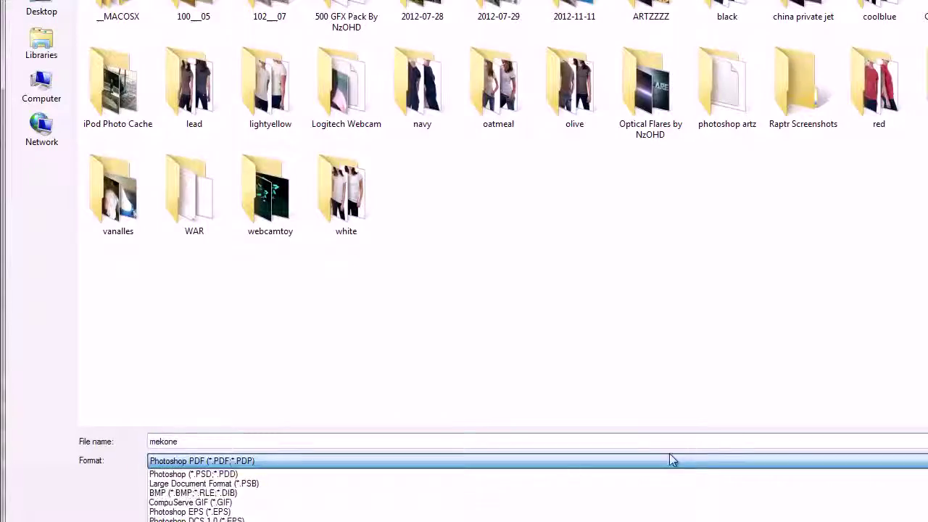
click(193, 474)
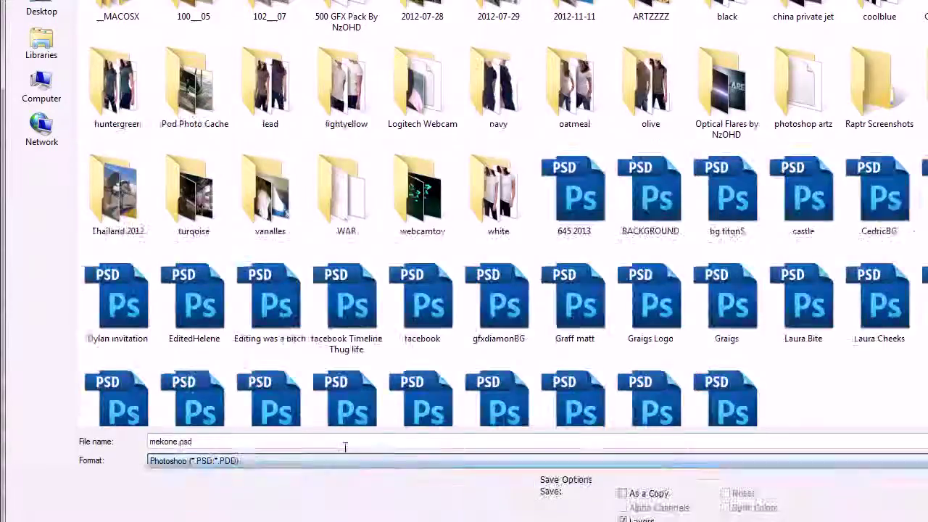